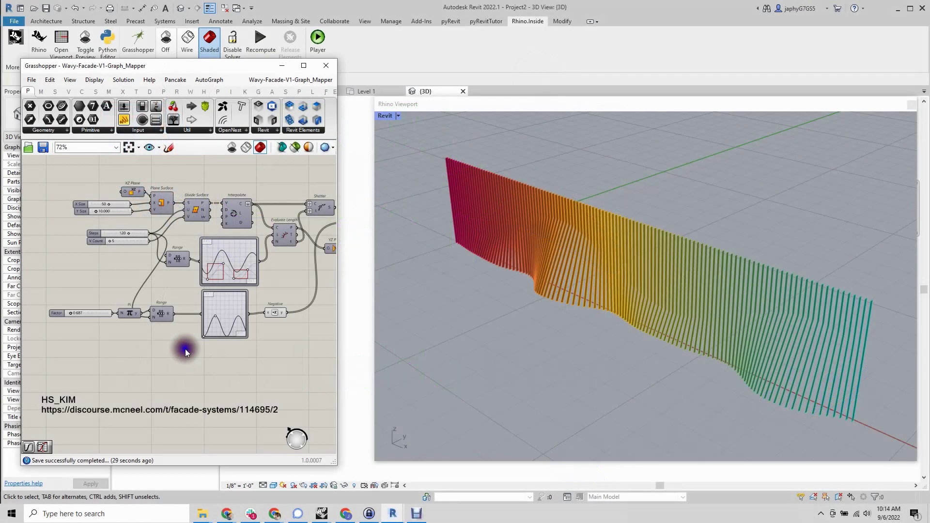
pyautogui.moveTo(185, 349); pyautogui.dragTo(182, 365, button='right')
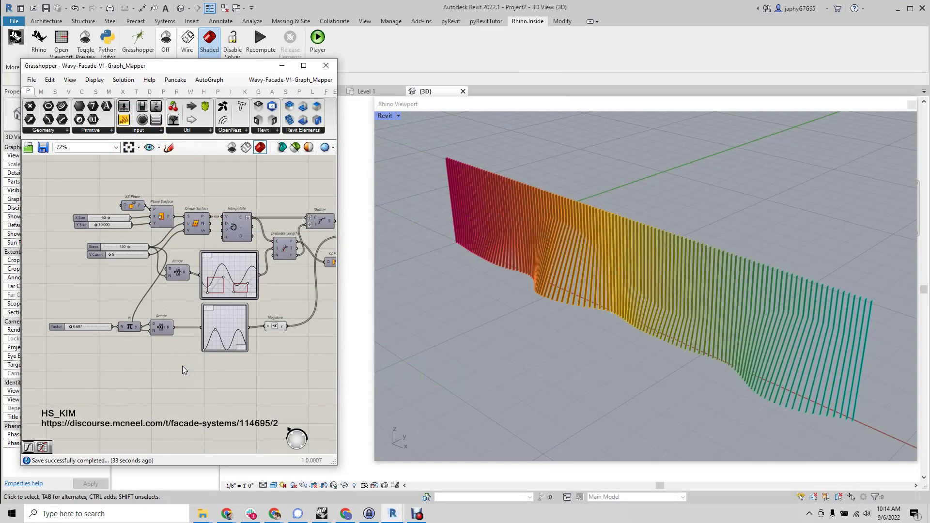
pyautogui.click(177, 364)
pyautogui.moveTo(190, 370); pyautogui.dragTo(179, 357, button='right')
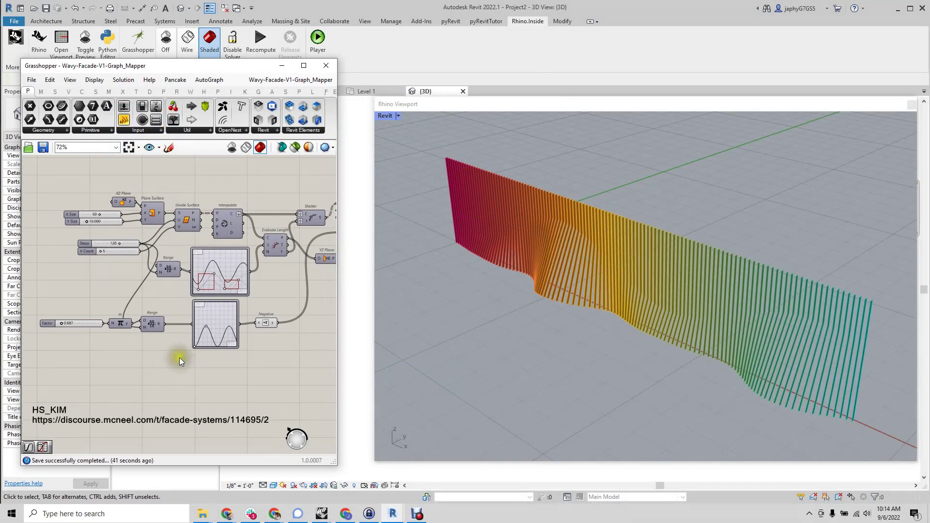
pyautogui.moveTo(530, 368)
pyautogui.mouseDown(button='right')
pyautogui.moveTo(533, 380)
pyautogui.moveTo(477, 391)
pyautogui.mouseUp(button='right')
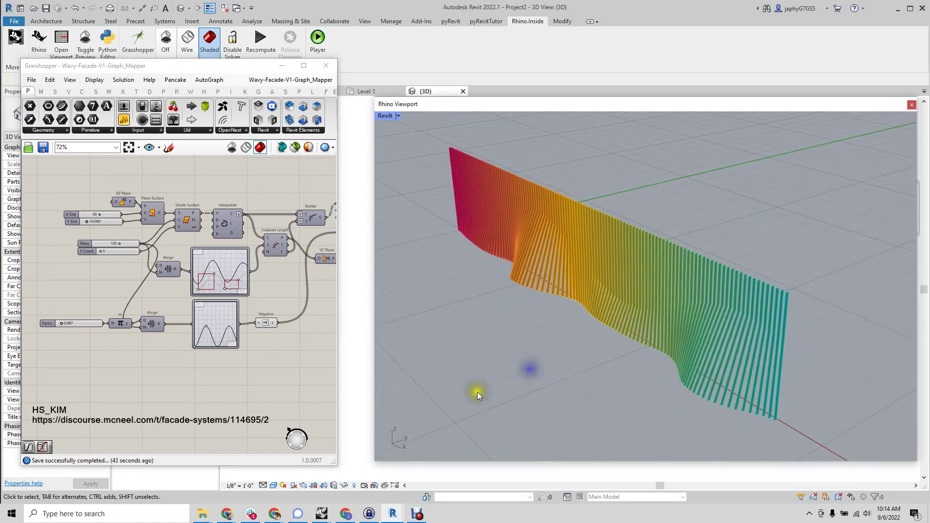
pyautogui.moveTo(277, 299); pyautogui.dragTo(277, 309, button='right')
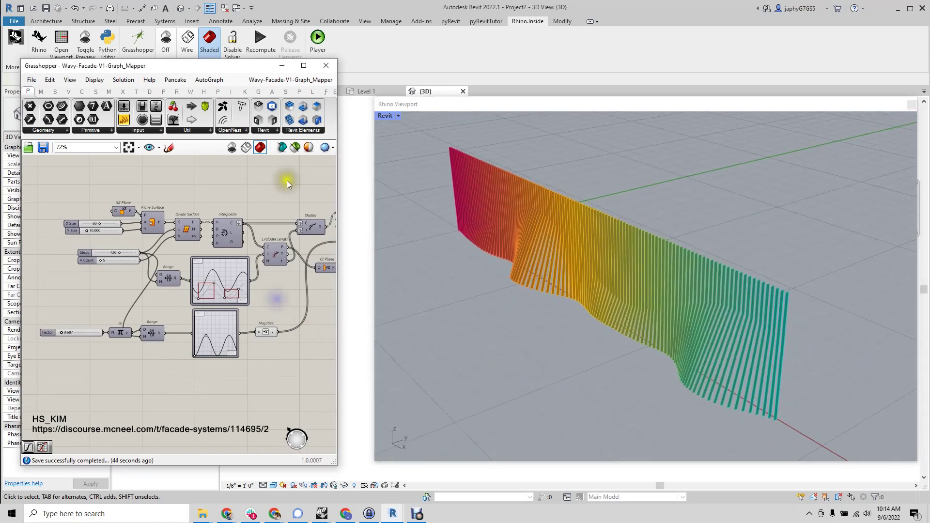
# Step: Limit the preview to selected components and inspect the geometry of XZ Plane, Plane Surface and Divide Surface in turn
pyautogui.click(294, 149)
pyautogui.scroll(3, 124, 222)
pyautogui.click(130, 207)
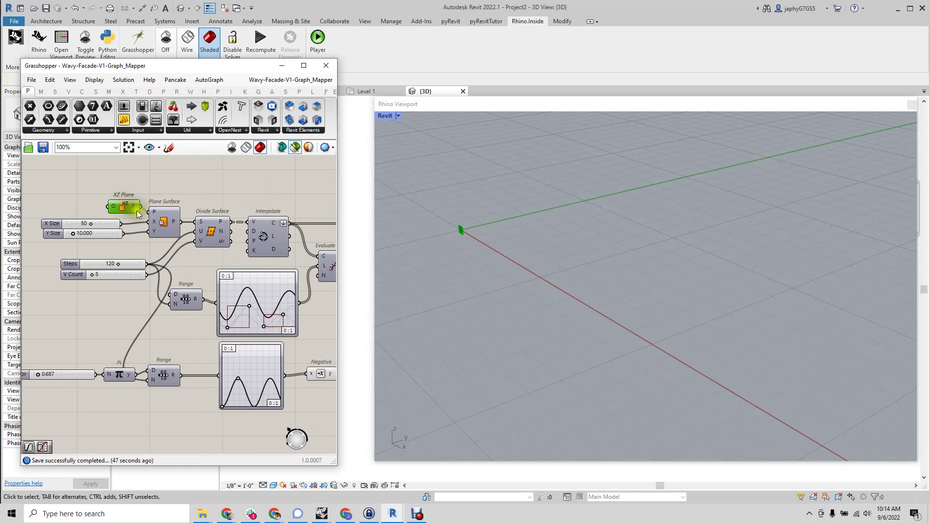
pyautogui.click(163, 229)
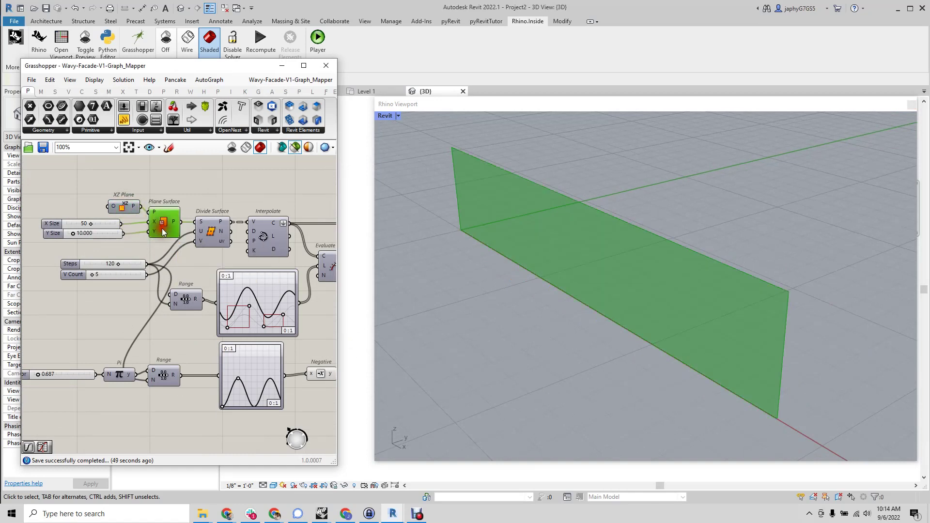
pyautogui.click(222, 234)
pyautogui.moveTo(222, 233)
pyautogui.mouseDown(button='right')
pyautogui.moveTo(177, 220)
pyautogui.moveTo(229, 220)
pyautogui.mouseUp(button='right')
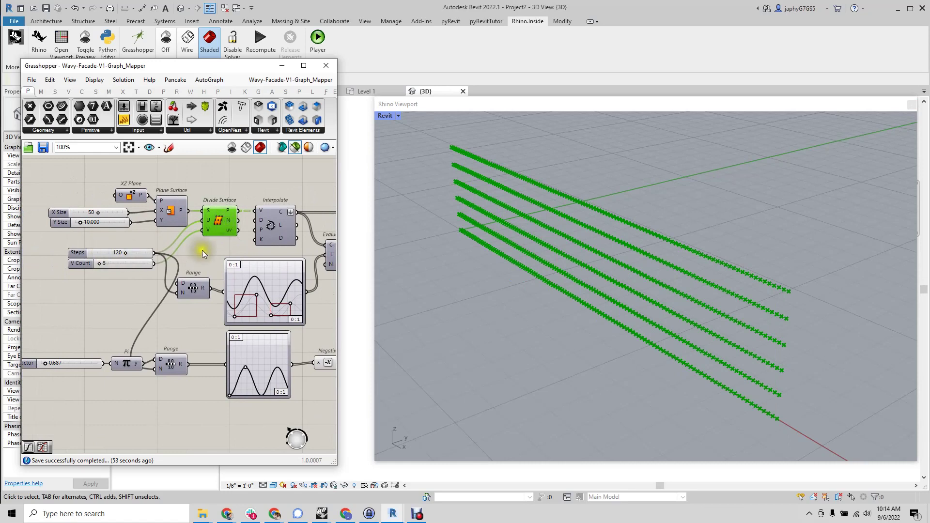
pyautogui.moveTo(202, 250); pyautogui.dragTo(184, 243, button='right')
# Step: Inspect the vertical curves of the Interpolate component and the points of the Evaluate Length component
pyautogui.click(242, 237)
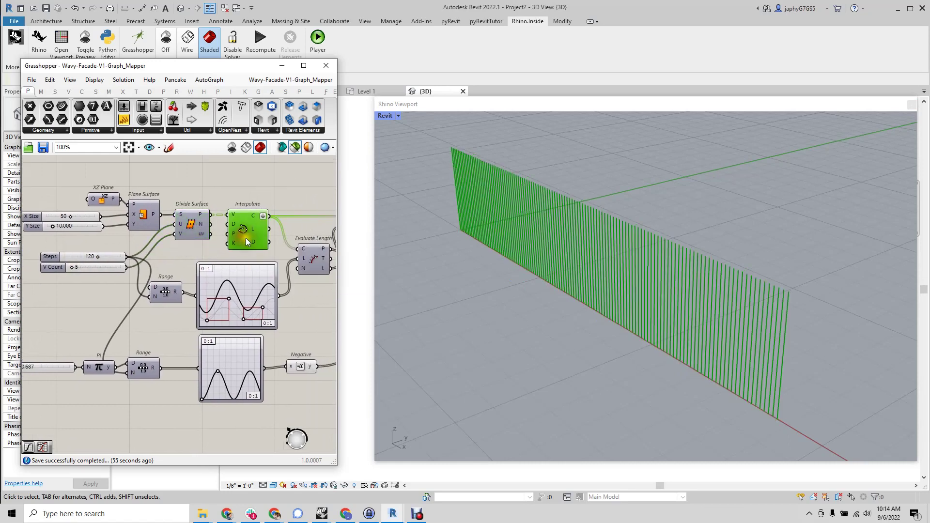
pyautogui.moveTo(245, 237); pyautogui.dragTo(193, 243, button='right')
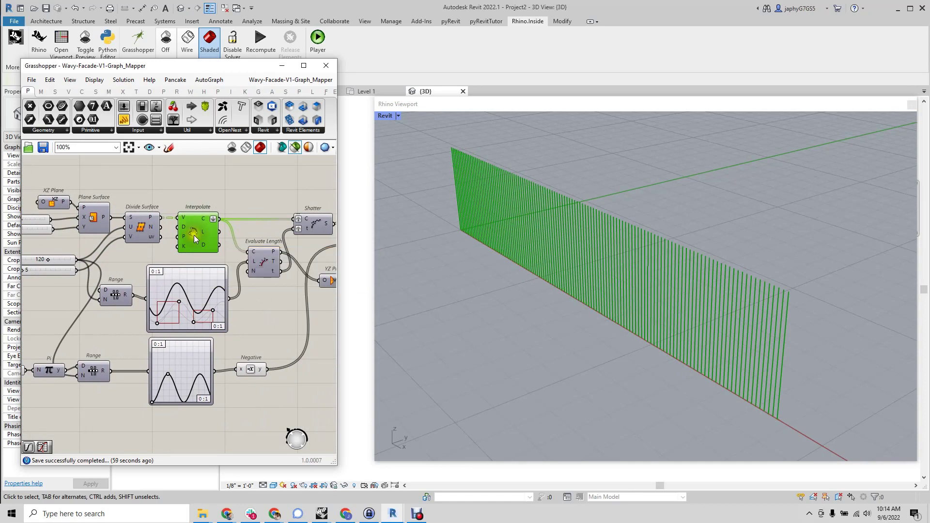
pyautogui.moveTo(267, 274); pyautogui.dragTo(249, 266, button='right')
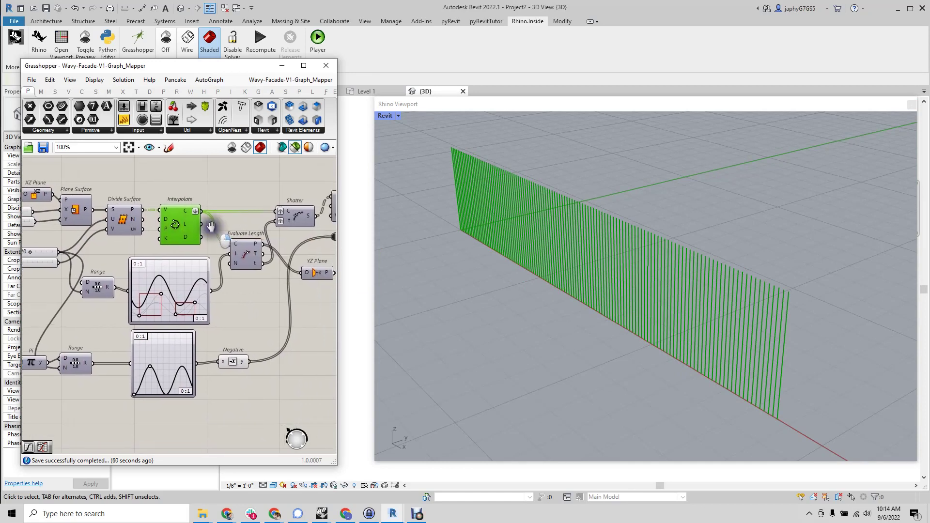
pyautogui.click(245, 265)
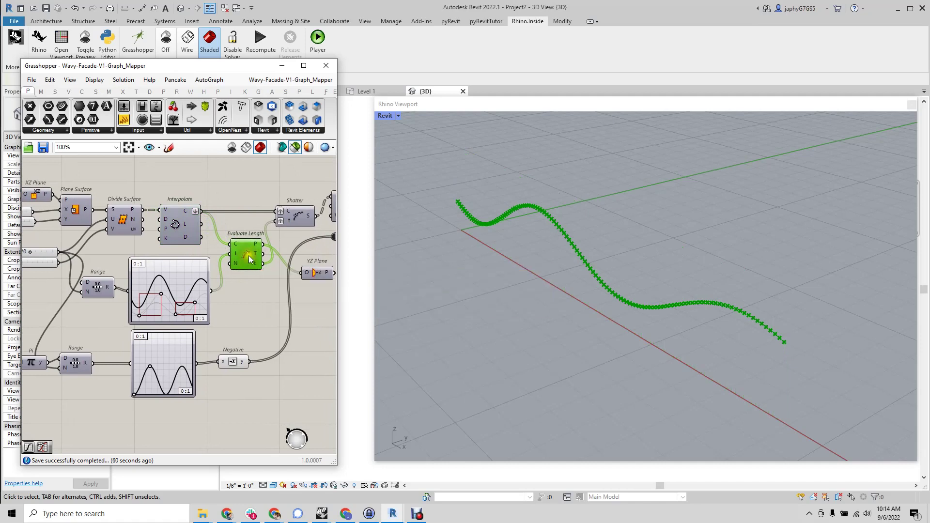
pyautogui.moveTo(166, 277); pyautogui.dragTo(183, 276, button='right')
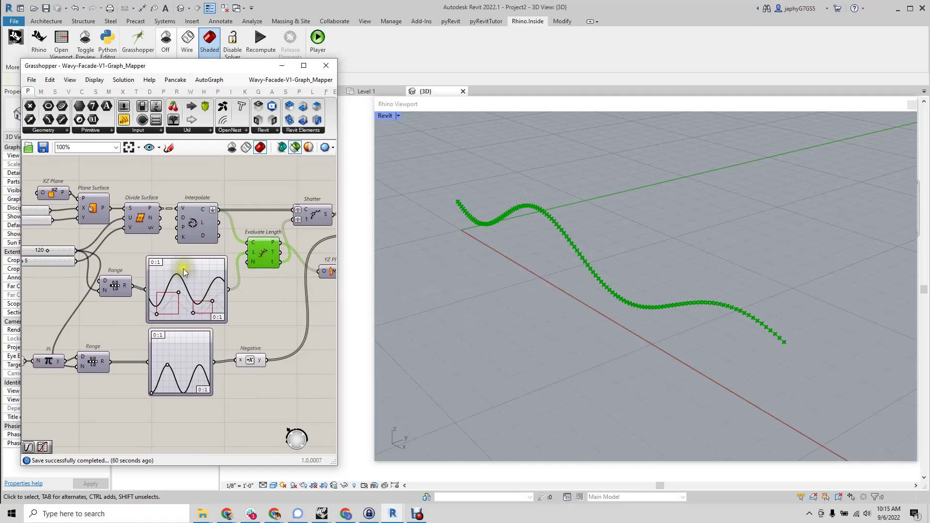
# Step: Add a new Graph Mapper component to the canvas below Evaluate Length
pyautogui.scroll(1, 251, 315)
pyautogui.doubleClick(250, 315)
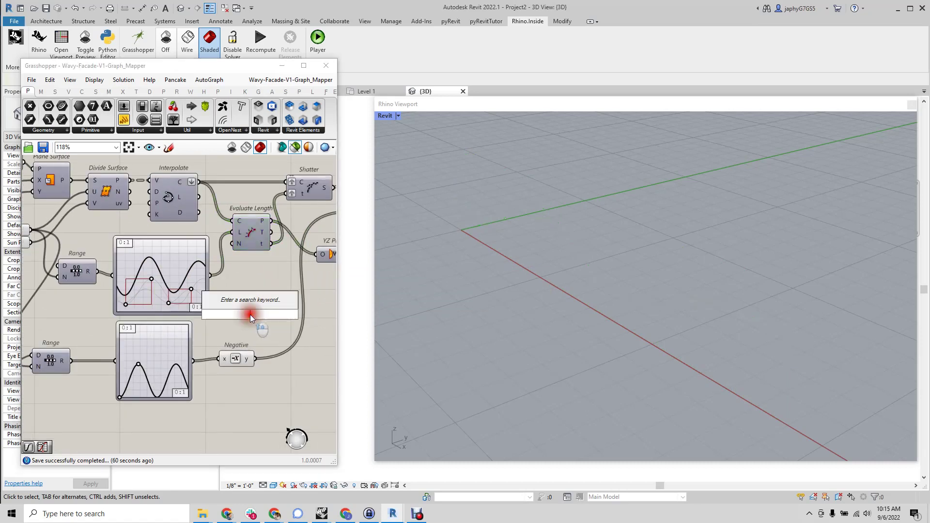
pyautogui.write('grap')
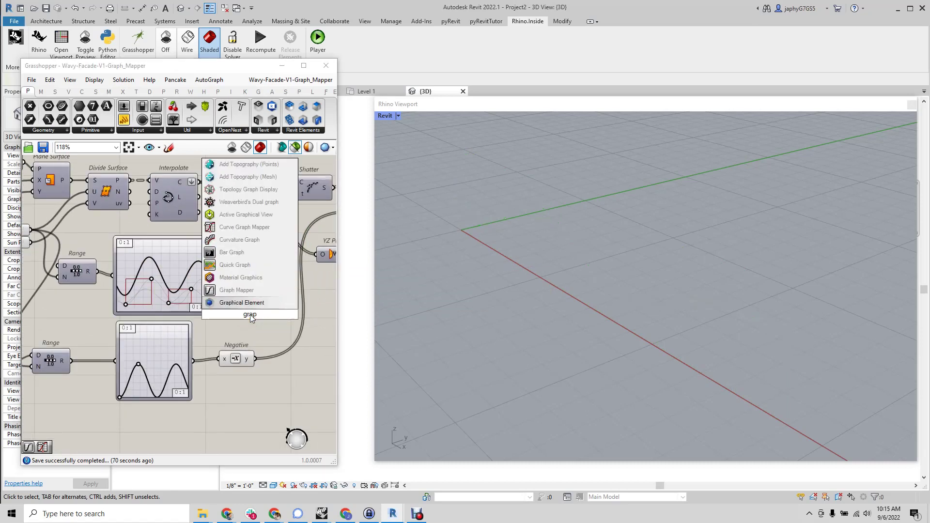
pyautogui.press('Return')
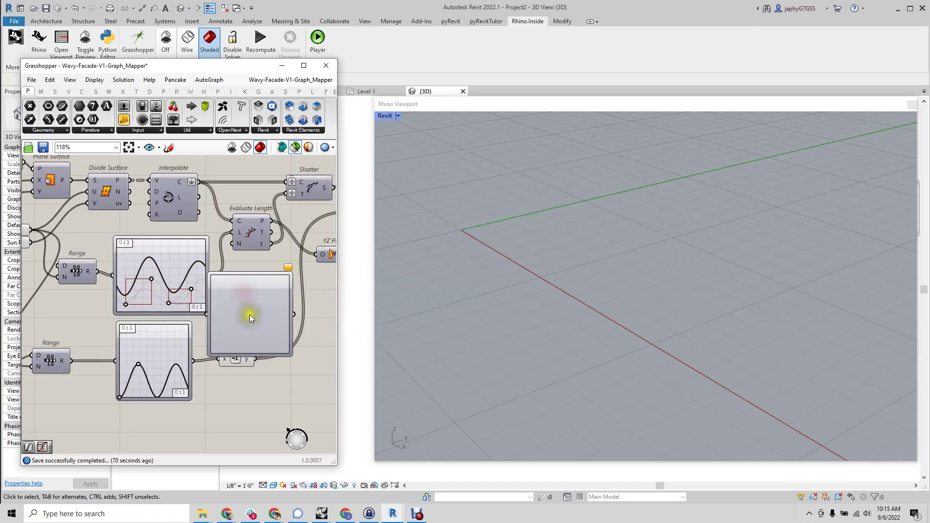
# Step: Look through the graph types offered for the empty Graph Mapper, including Sine Summation, and delete that component
pyautogui.scroll(-2, 248, 305)
pyautogui.click(254, 310)
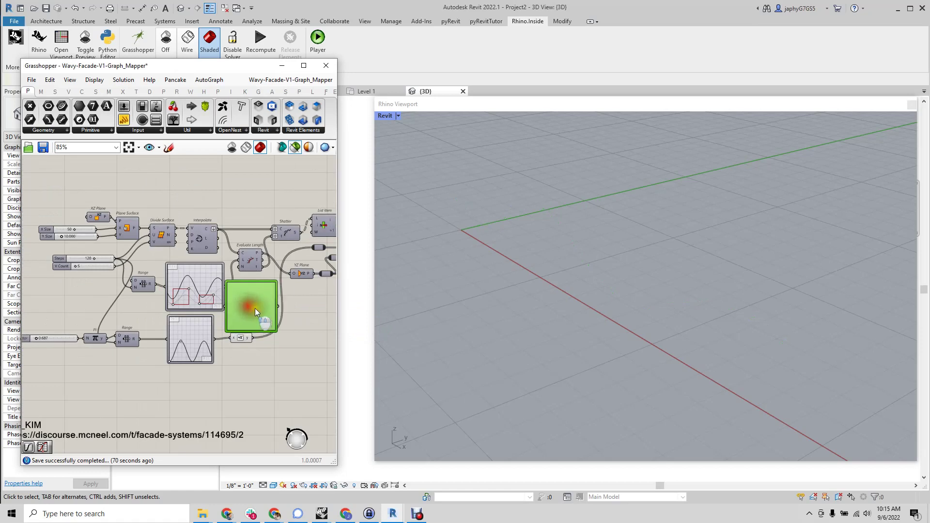
pyautogui.scroll(1, 255, 308)
pyautogui.rightClick(253, 310)
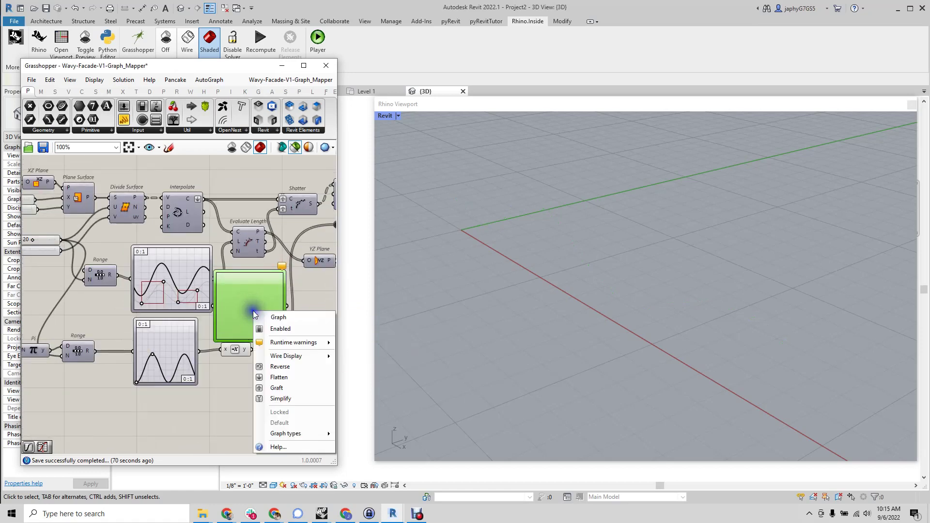
pyautogui.moveTo(312, 435)
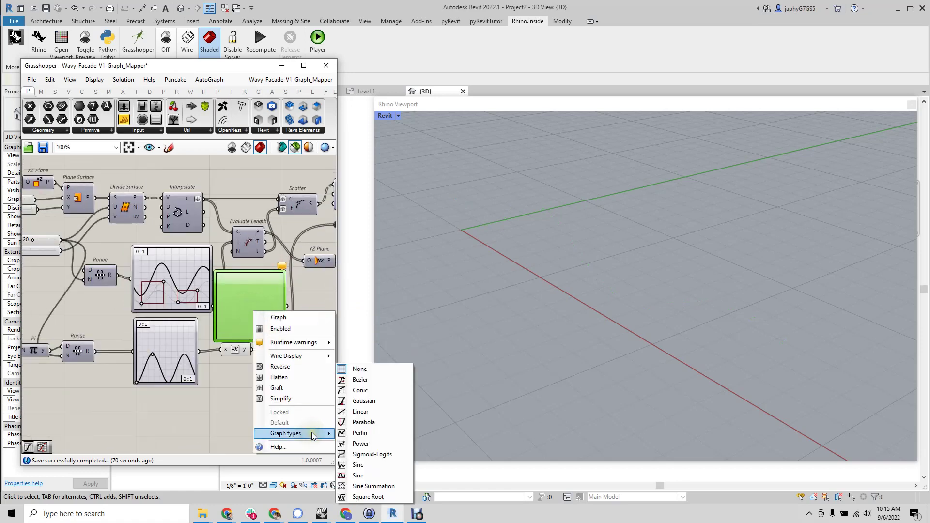
pyautogui.click(378, 487)
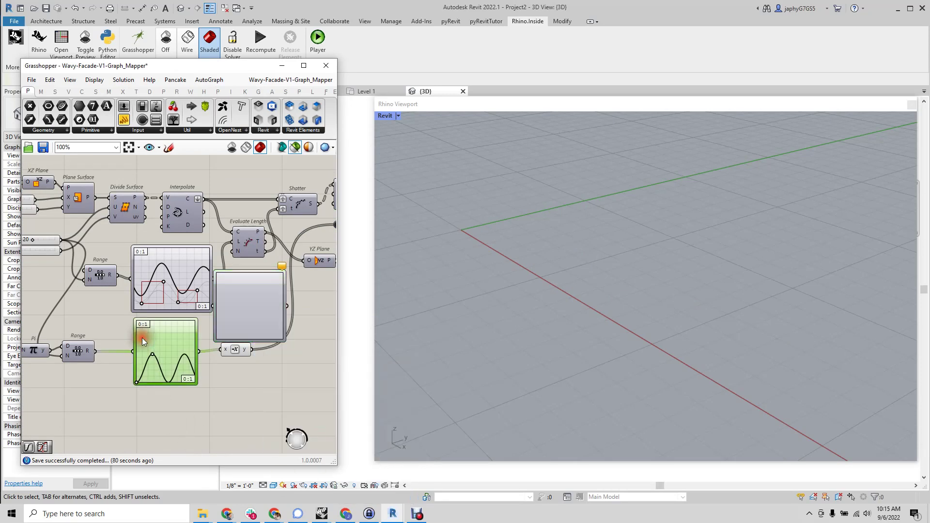
pyautogui.press('Delete')
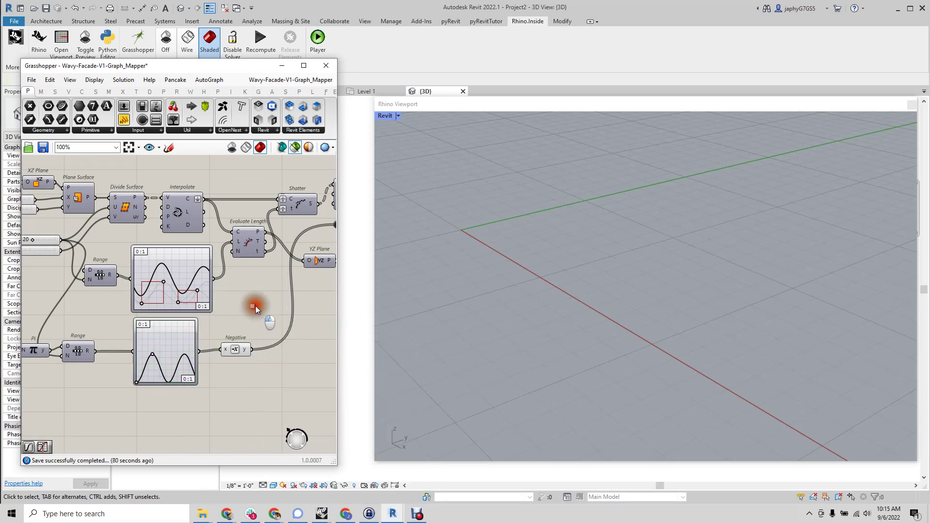
# Step: Turn off the selected-only preview so the whole coloured facade is drawn in the Rhino viewport
pyautogui.scroll(-3, 541, 286)
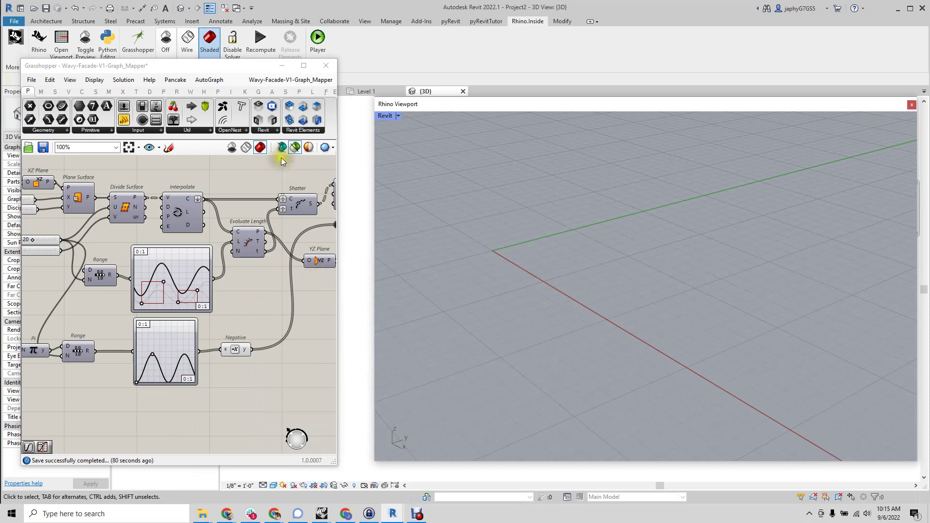
pyautogui.click(295, 146)
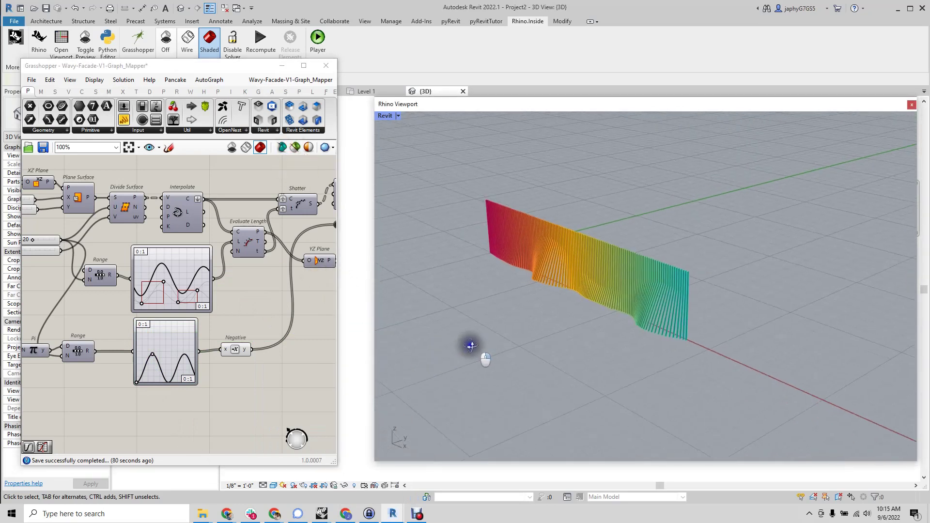
pyautogui.scroll(5, 482, 357)
pyautogui.scroll(-4, 533, 294)
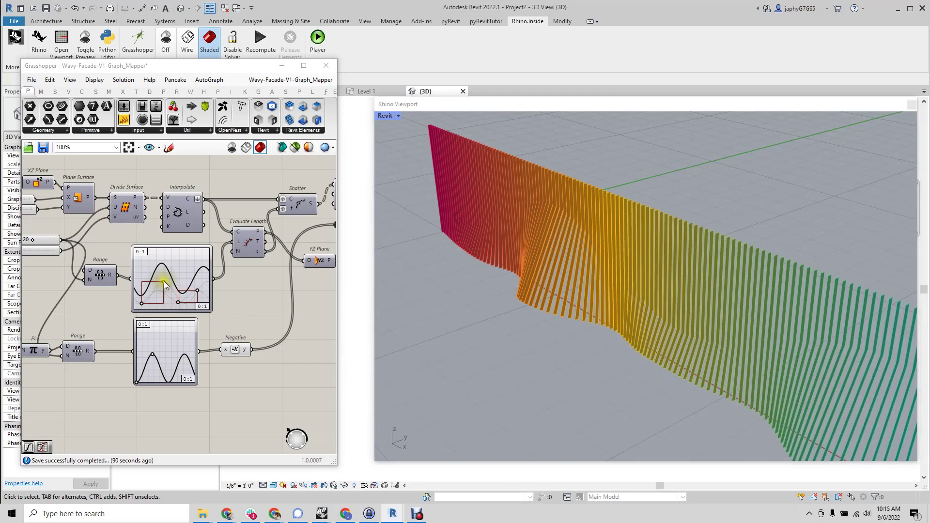
# Step: Make the first wave in the upper graph mapper taller and narrower, and slightly raise the sine peak in the lower one
pyautogui.moveTo(164, 282); pyautogui.dragTo(160, 278)
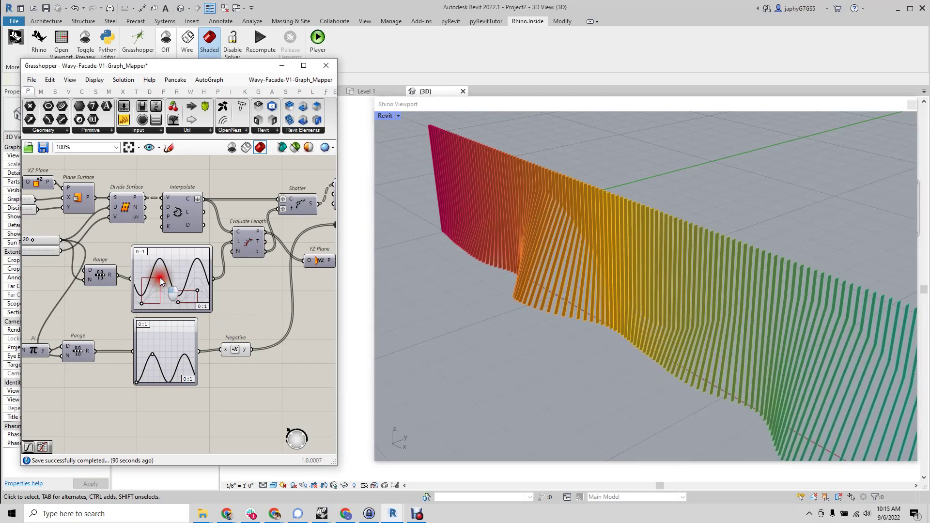
pyautogui.scroll(-3, 604, 338)
pyautogui.moveTo(604, 337)
pyautogui.mouseDown(button='right')
pyautogui.moveTo(577, 311)
pyautogui.moveTo(542, 309)
pyautogui.moveTo(541, 301)
pyautogui.moveTo(551, 307)
pyautogui.mouseUp(button='right')
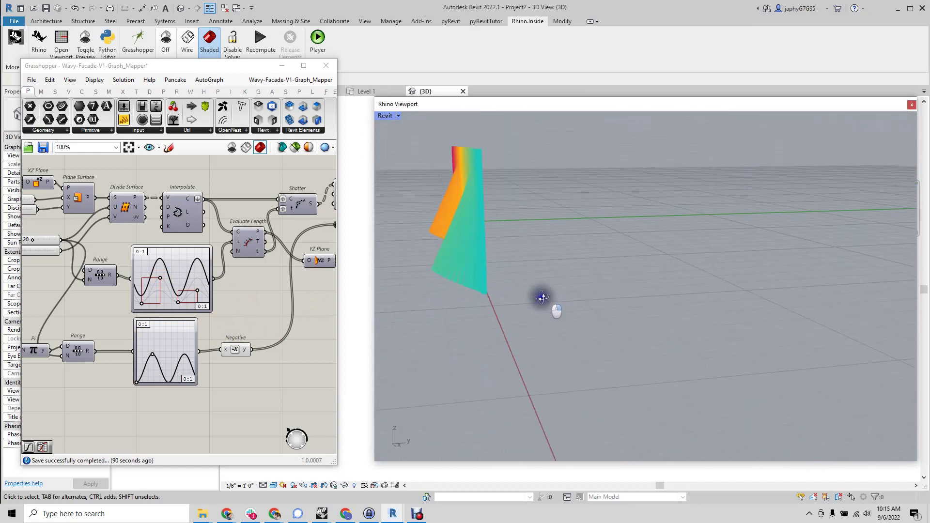
pyautogui.moveTo(153, 353)
pyautogui.mouseDown()
pyautogui.moveTo(153, 367)
pyautogui.moveTo(153, 351)
pyautogui.mouseUp()
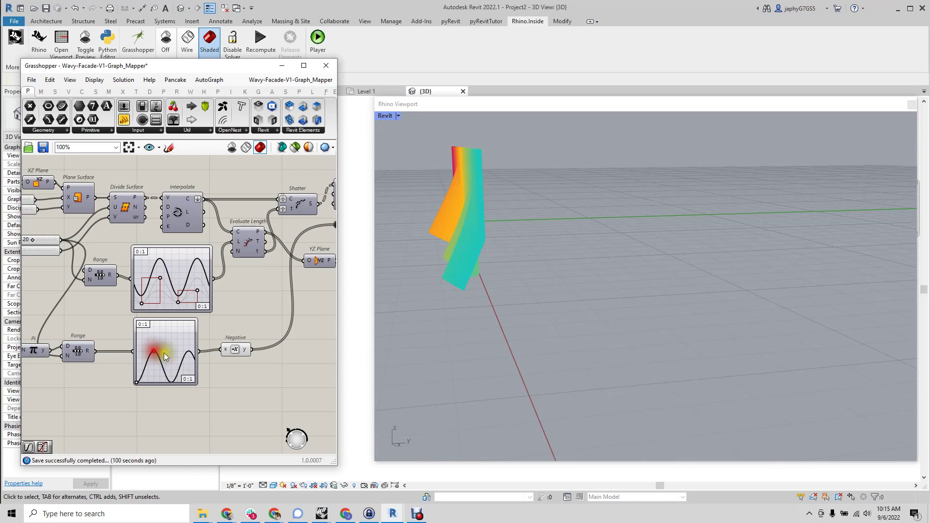
pyautogui.moveTo(436, 354); pyautogui.dragTo(497, 383, button='right')
# Step: Inspect the Boundary Surfaces and Custom Preview components in the colouring part of the definition
pyautogui.scroll(-4, 234, 292)
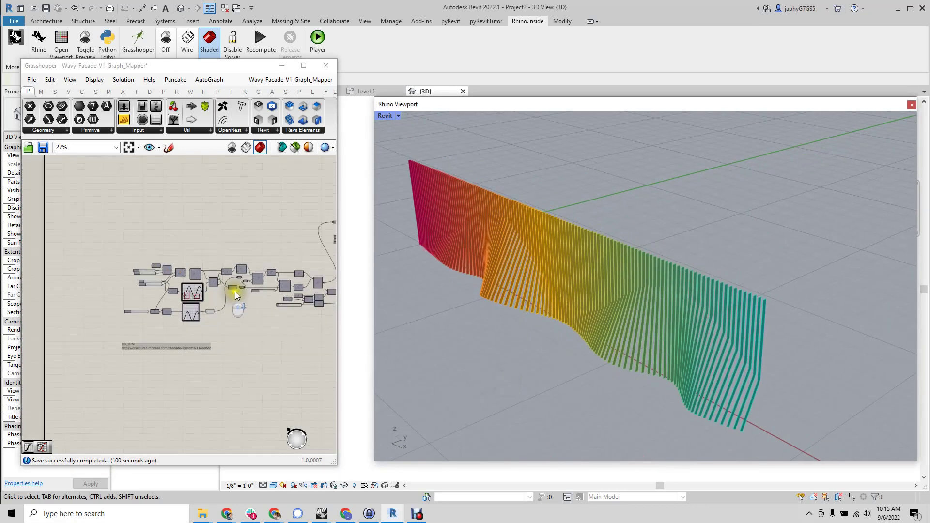
pyautogui.moveTo(234, 291); pyautogui.dragTo(262, 262, button='right')
pyautogui.scroll(3, 190, 252)
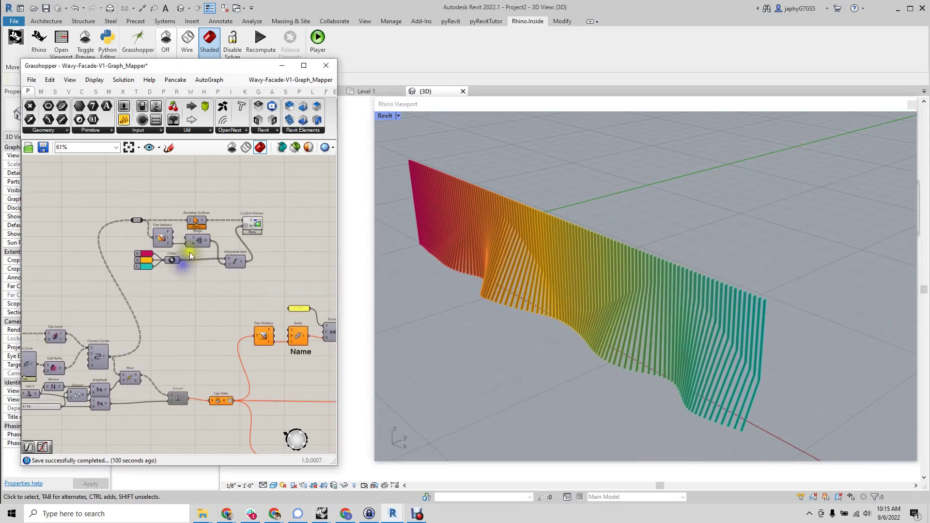
pyautogui.click(190, 208)
pyautogui.moveTo(211, 211); pyautogui.dragTo(213, 195, button='right')
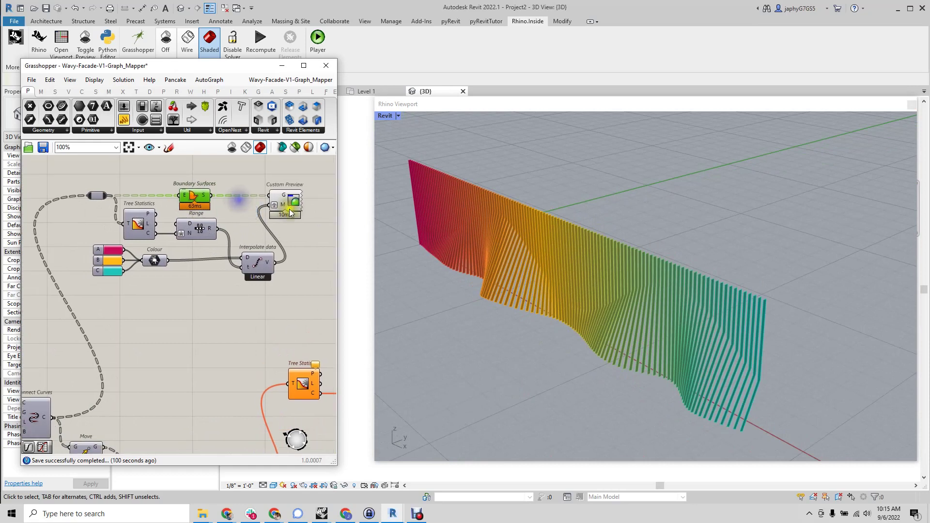
pyautogui.click(286, 202)
pyautogui.click(455, 298)
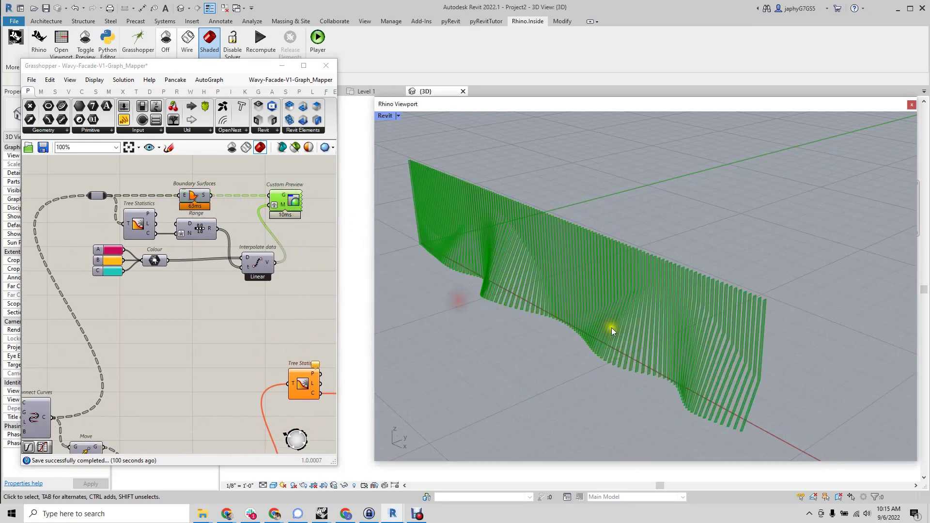
pyautogui.click(540, 359)
pyautogui.click(172, 309)
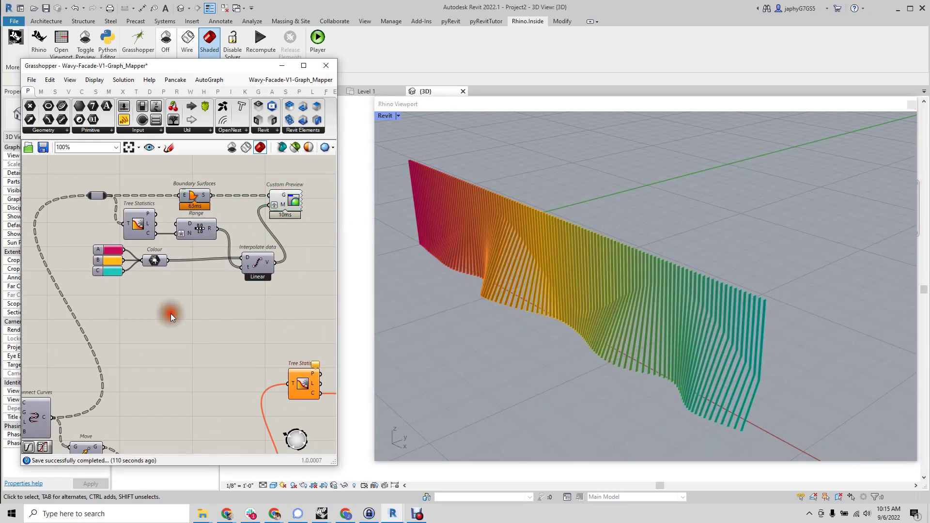
# Step: Examine the definition from the two graph mappers through the offset and move components to Extrude and Cap Holes
pyautogui.scroll(-5, 176, 309)
pyautogui.scroll(5, 47, 319)
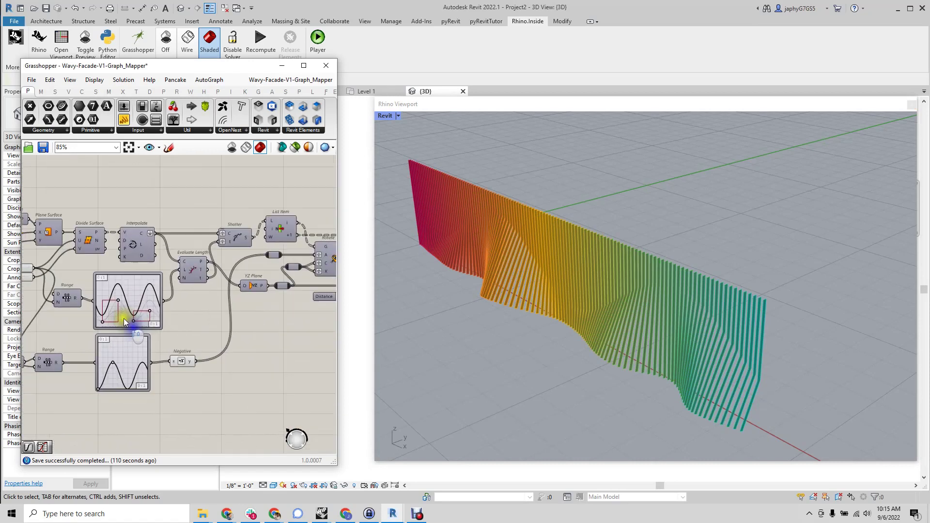
pyautogui.scroll(2, 151, 309)
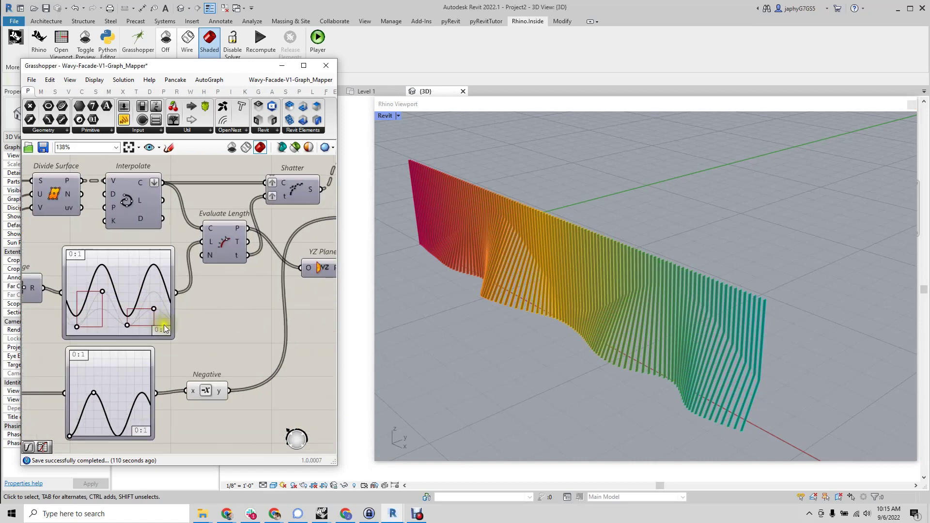
pyautogui.moveTo(223, 330); pyautogui.dragTo(138, 323, button='right')
pyautogui.scroll(-6, 138, 322)
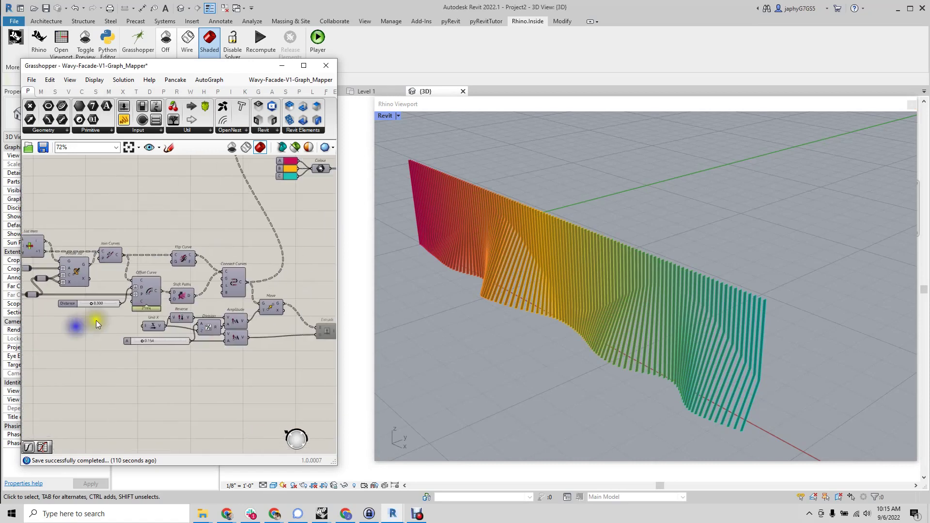
pyautogui.moveTo(176, 316); pyautogui.dragTo(149, 288, button='right')
pyautogui.scroll(4, 196, 344)
pyautogui.click(178, 291)
pyautogui.scroll(-2, 149, 288)
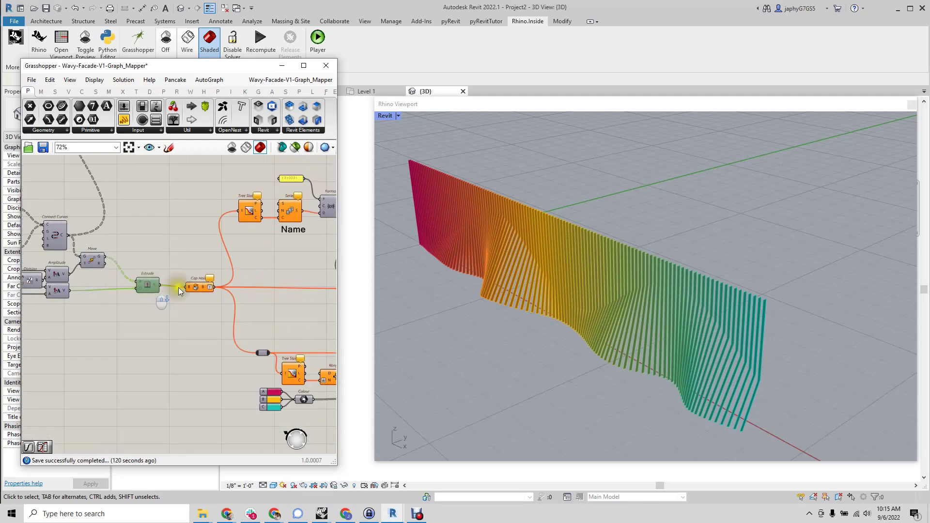
# Step: Check the Add Geometry DirectShape component, then narrow the Rhino viewport to uncover the Revit 3D view
pyautogui.moveTo(227, 290); pyautogui.dragTo(56, 283, button='right')
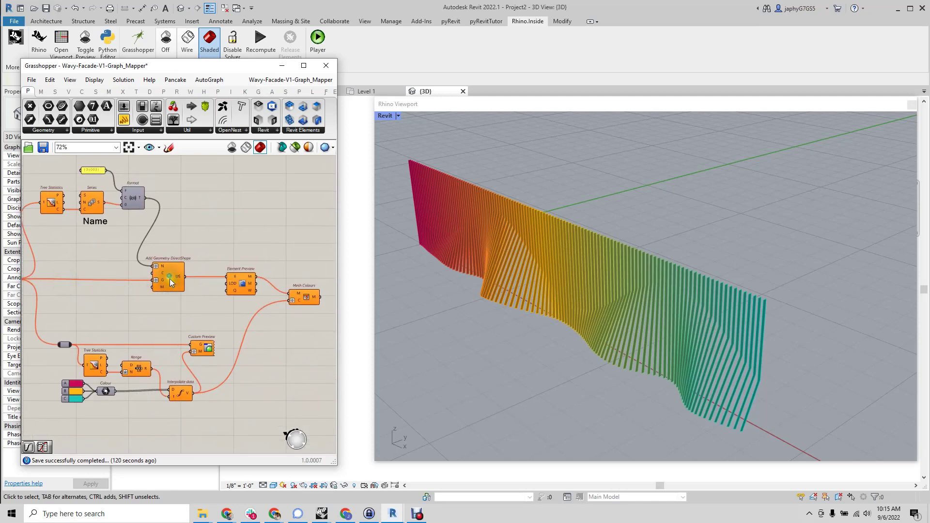
pyautogui.click(169, 278)
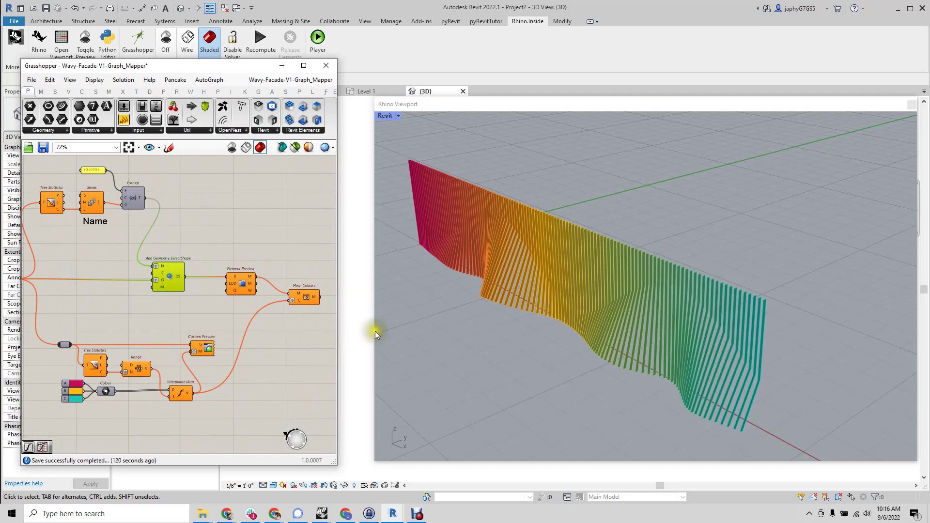
pyautogui.moveTo(375, 335); pyautogui.dragTo(676, 376)
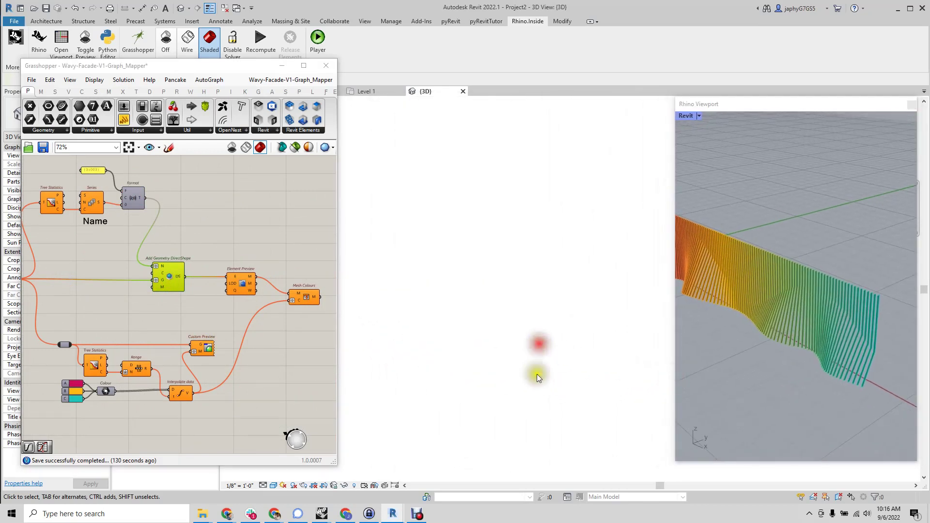
pyautogui.scroll(1, 242, 228)
pyautogui.rightClick(333, 219)
pyautogui.click(174, 223)
# Step: Enable the Extrude component so the facade fins are generated as elements in Revit
pyautogui.scroll(-1, 221, 216)
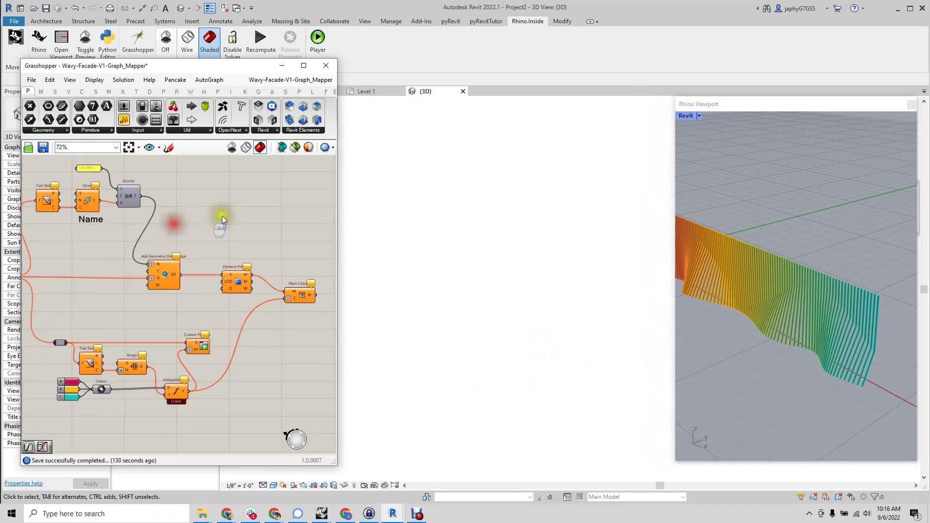
pyautogui.scroll(-3, 222, 216)
pyautogui.scroll(4, 76, 252)
pyautogui.click(75, 251)
pyautogui.scroll(1, 75, 250)
pyautogui.middleClick(74, 251)
pyautogui.scroll(-1, 75, 251)
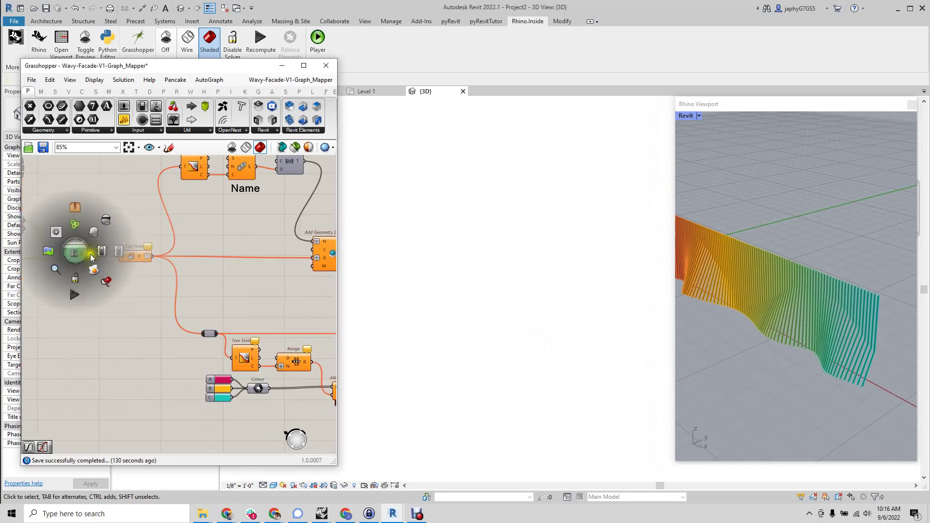
pyautogui.click(102, 253)
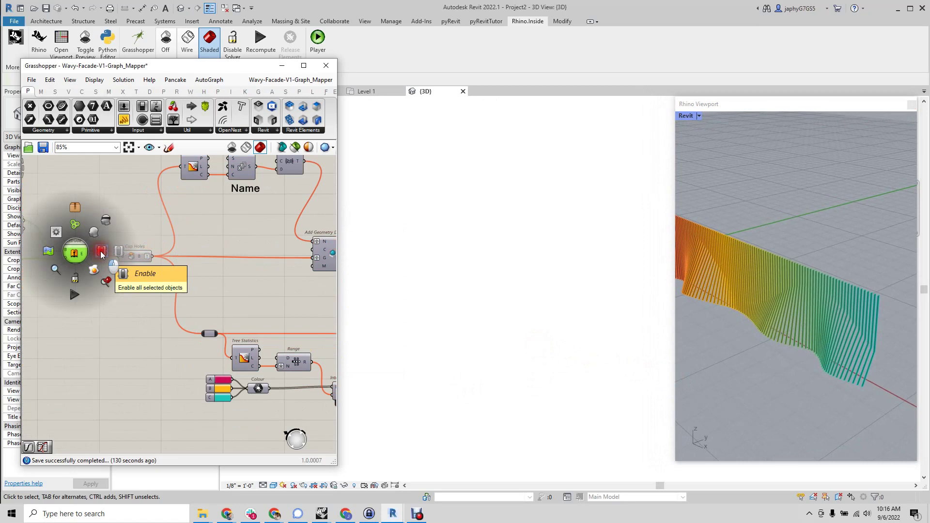
pyautogui.click(102, 253)
# Step: Select all facade fins in the Revit 3D view, clear the selection and inspect the coloured result up close
pyautogui.click(469, 401)
pyautogui.scroll(-3, 462, 347)
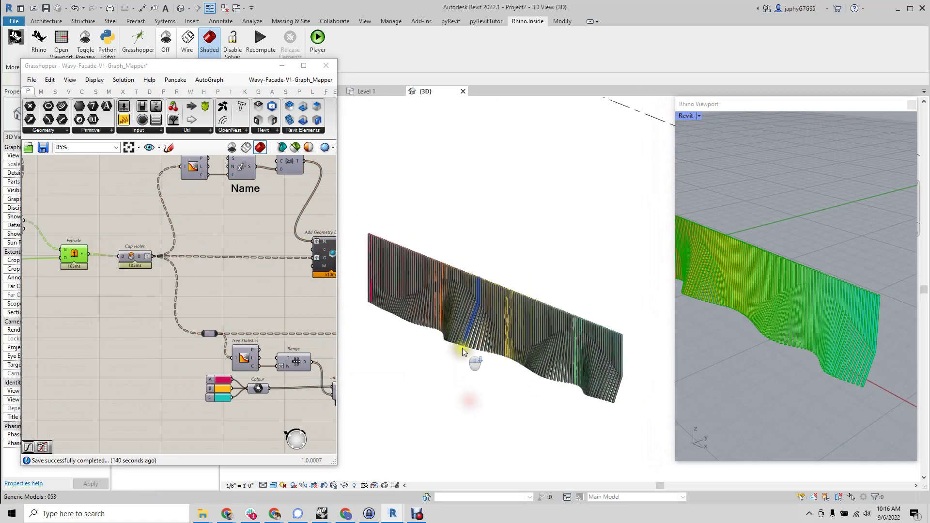
pyautogui.moveTo(352, 218); pyautogui.dragTo(618, 426)
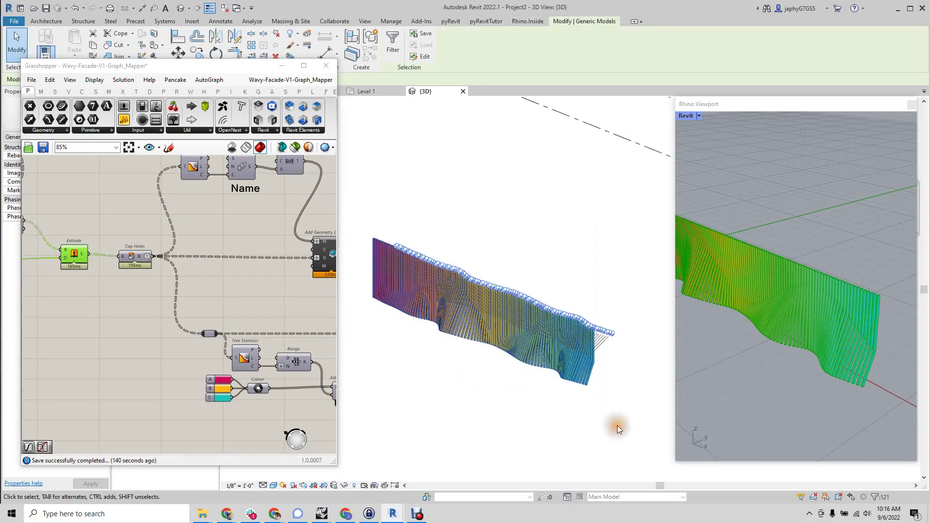
pyautogui.click(618, 430)
pyautogui.scroll(5, 484, 310)
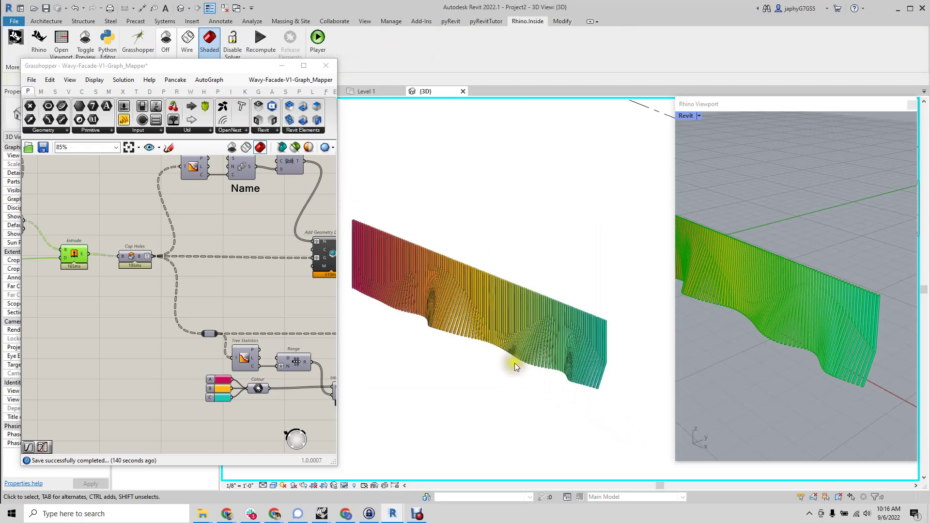
# Step: Disable the Extrude component to pause the solid geometry and the Revit output downstream of it
pyautogui.moveTo(244, 265); pyautogui.dragTo(166, 271, button='right')
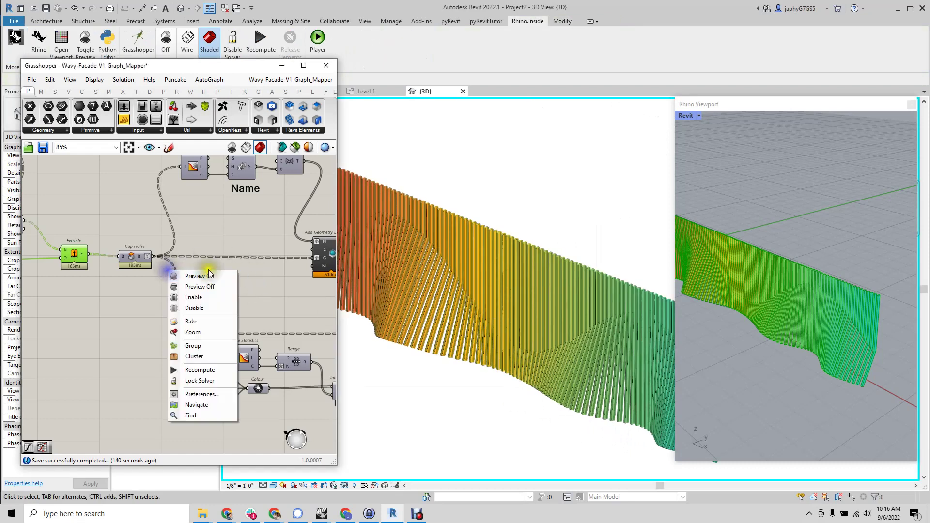
pyautogui.click(253, 234)
pyautogui.scroll(-5, 163, 258)
pyautogui.scroll(5, 249, 254)
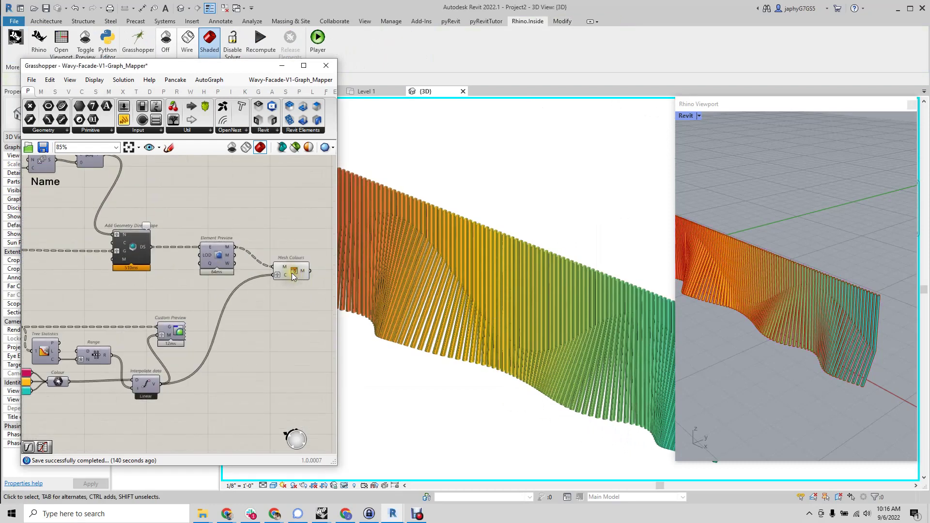
pyautogui.scroll(-5, 293, 275)
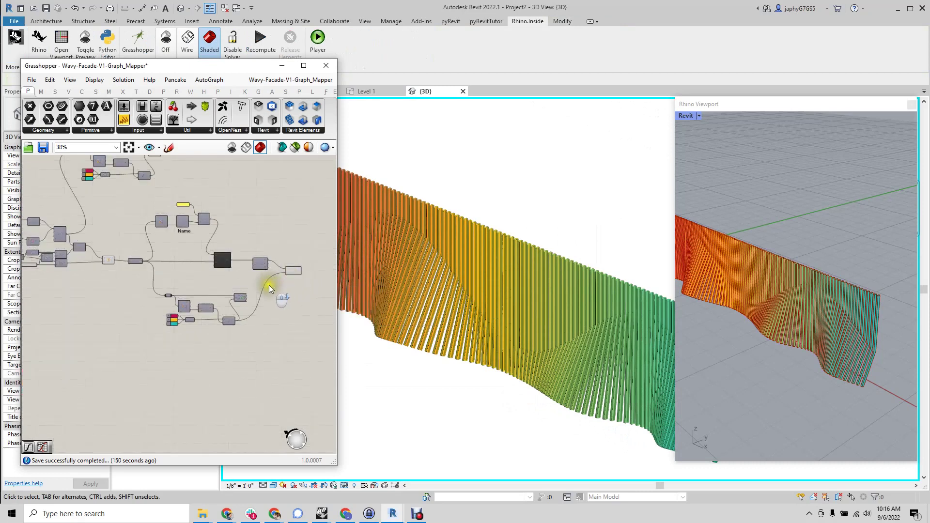
pyautogui.scroll(4, 142, 269)
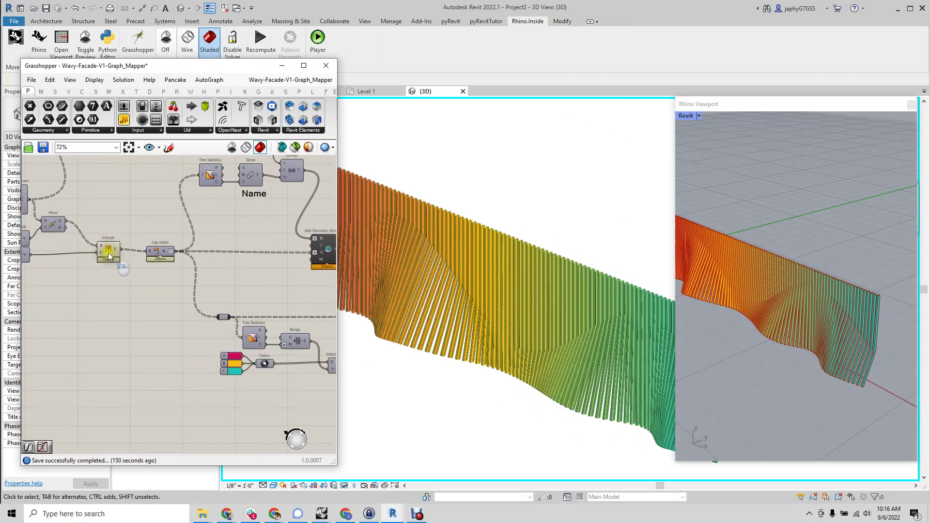
pyautogui.click(107, 251)
pyautogui.middleClick(107, 250)
pyautogui.click(150, 251)
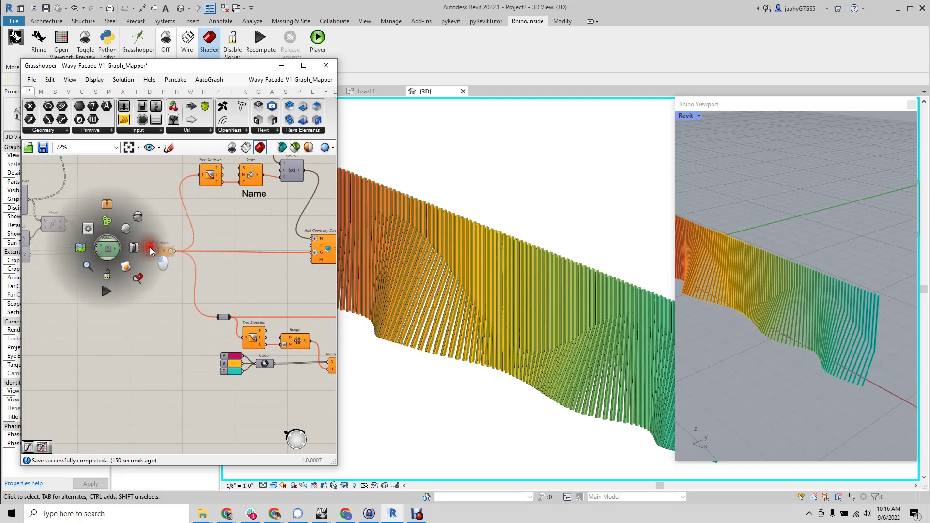
# Step: Lower the peak handle of the first wave in the upper graph mapper
pyautogui.scroll(-9, 227, 232)
pyautogui.scroll(9, 146, 252)
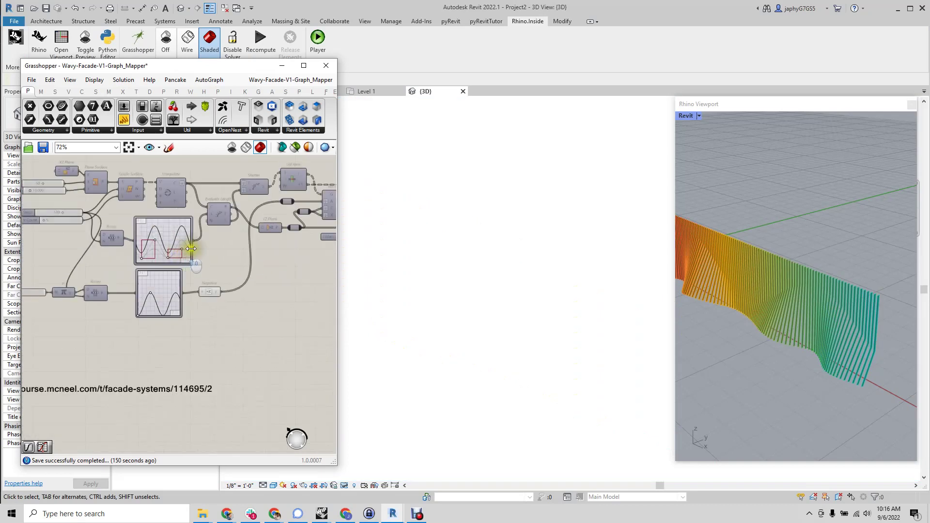
pyautogui.moveTo(134, 237); pyautogui.dragTo(134, 248)
pyautogui.click(223, 259)
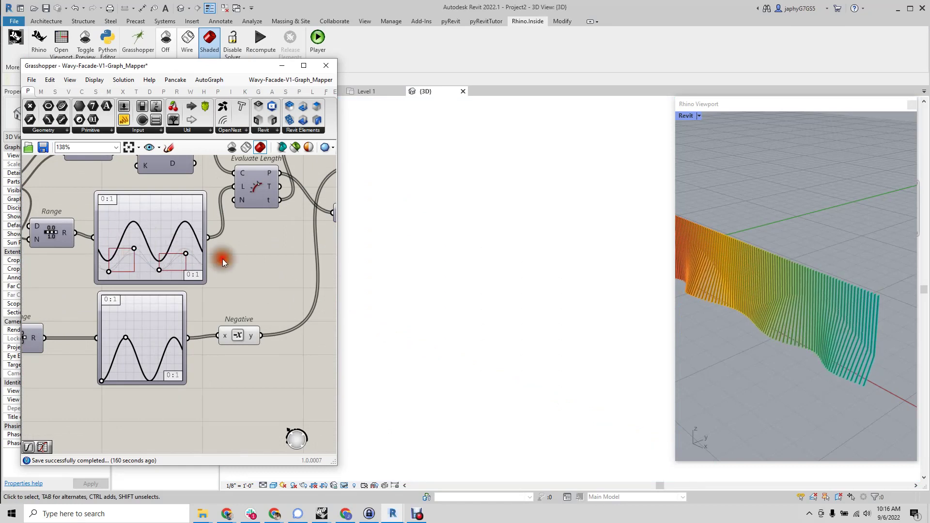
# Step: Re-enable the Extrude component to regenerate the Revit facade from the adjusted graph
pyautogui.scroll(-6, 218, 258)
pyautogui.moveTo(257, 266); pyautogui.dragTo(105, 278, button='right')
pyautogui.scroll(3, 228, 277)
pyautogui.middleClick(225, 278)
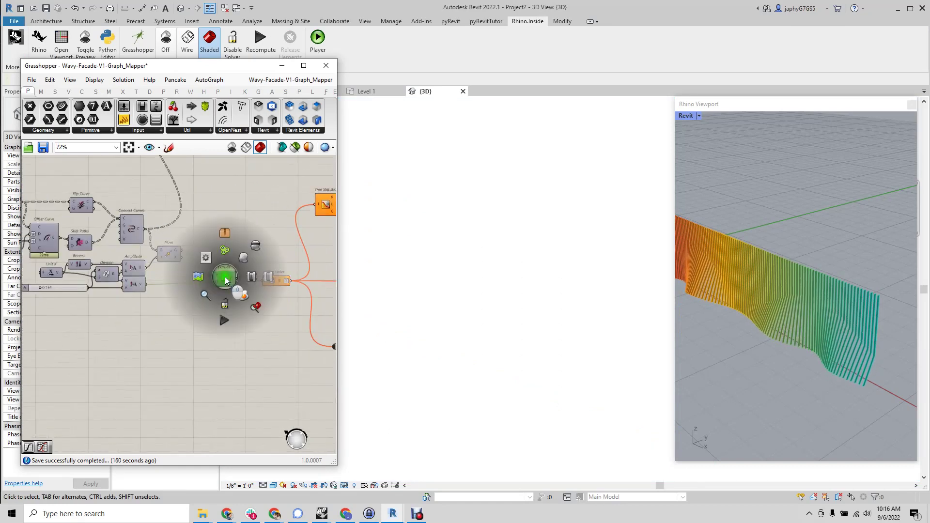
pyautogui.click(251, 280)
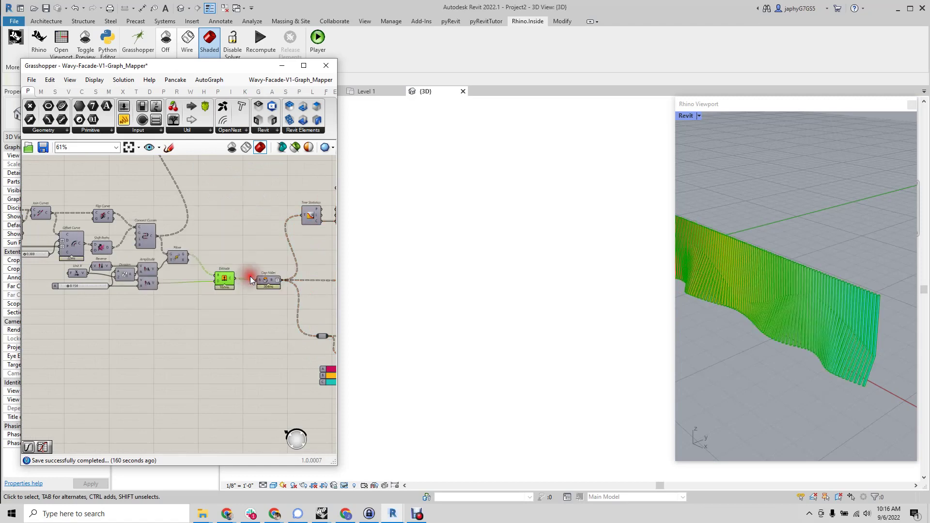
# Step: Select the regenerated fins together in the Revit 3D view, deselect them and examine the updated wave pattern
pyautogui.click(497, 414)
pyautogui.scroll(-4, 524, 318)
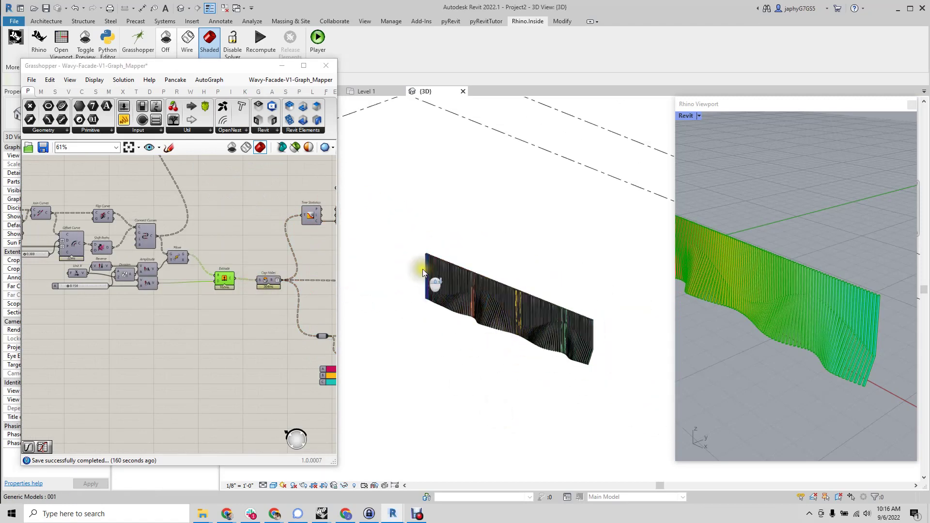
pyautogui.moveTo(391, 221); pyautogui.dragTo(609, 425)
pyautogui.click(566, 379)
pyautogui.scroll(4, 568, 381)
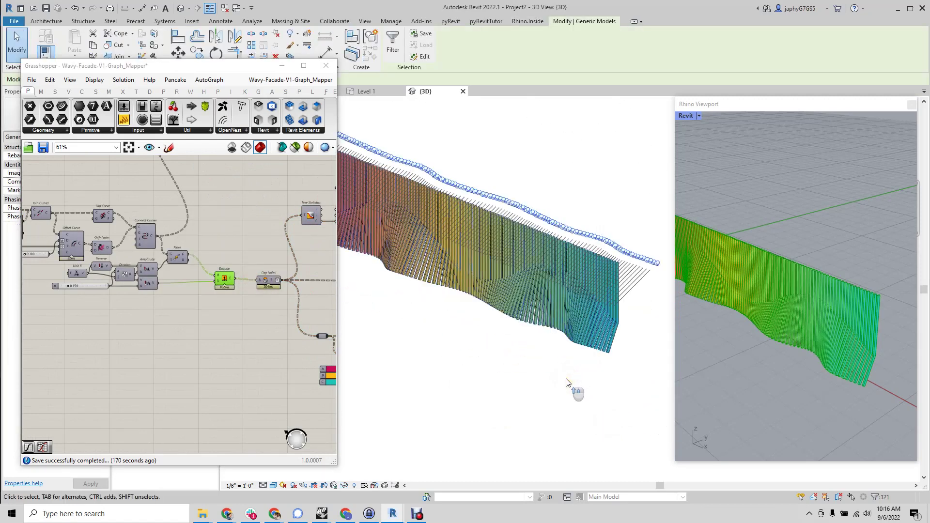
pyautogui.scroll(2, 474, 346)
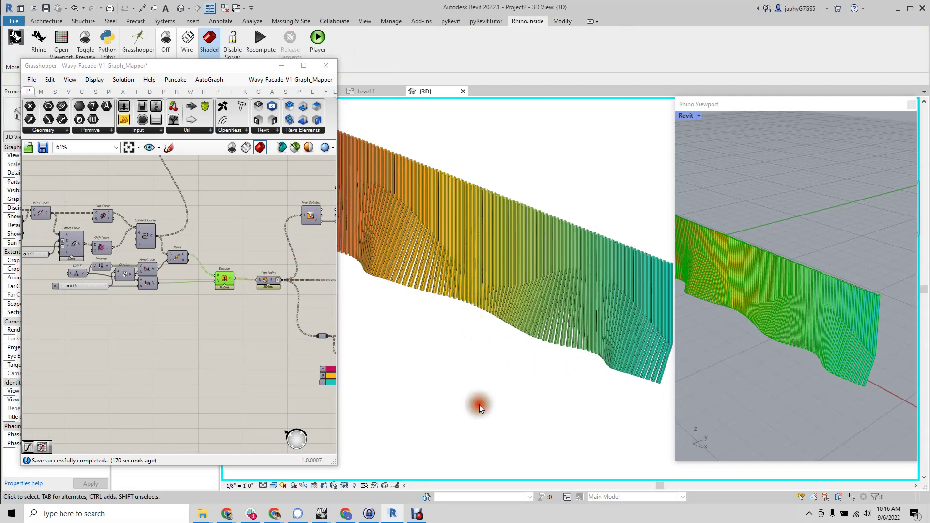
# Step: Deselect Extrude and trace the definition from the DirectShape and Mesh Colours components back to the two graph mappers
pyautogui.rightClick(170, 362)
pyautogui.click(241, 298)
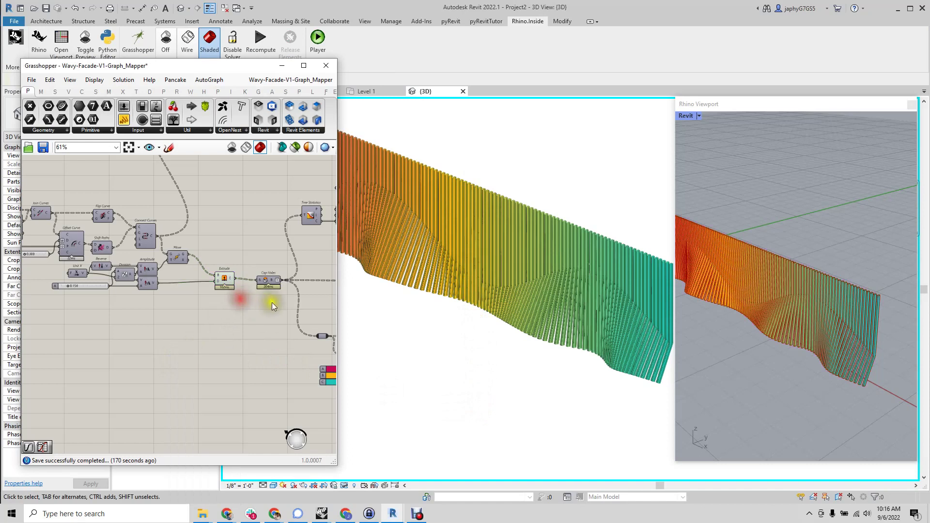
pyautogui.moveTo(272, 302); pyautogui.dragTo(36, 329, button='right')
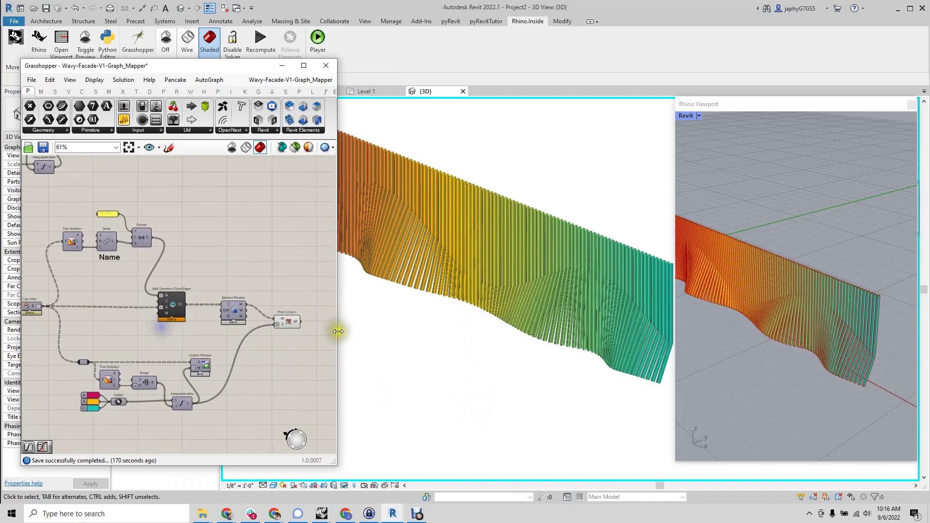
pyautogui.click(408, 347)
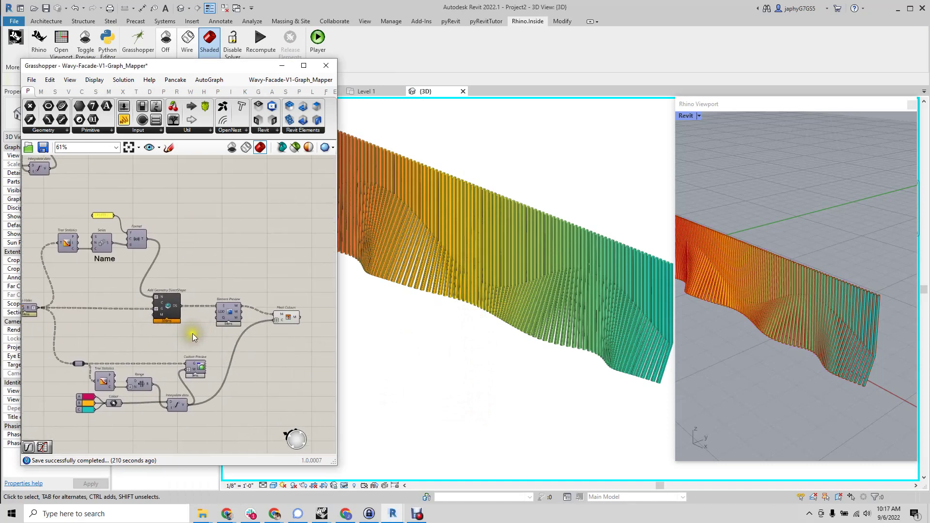
pyautogui.moveTo(185, 341); pyautogui.dragTo(214, 332, button='right')
pyautogui.scroll(-1, 328, 249)
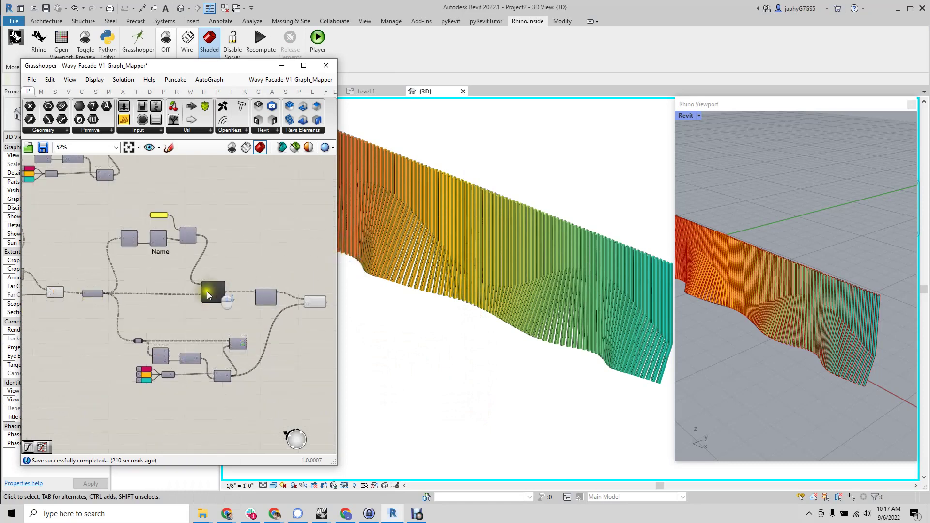
pyautogui.moveTo(208, 291); pyautogui.dragTo(249, 282, button='right')
pyautogui.moveTo(133, 303); pyautogui.dragTo(268, 297, button='right')
pyautogui.scroll(2, 207, 304)
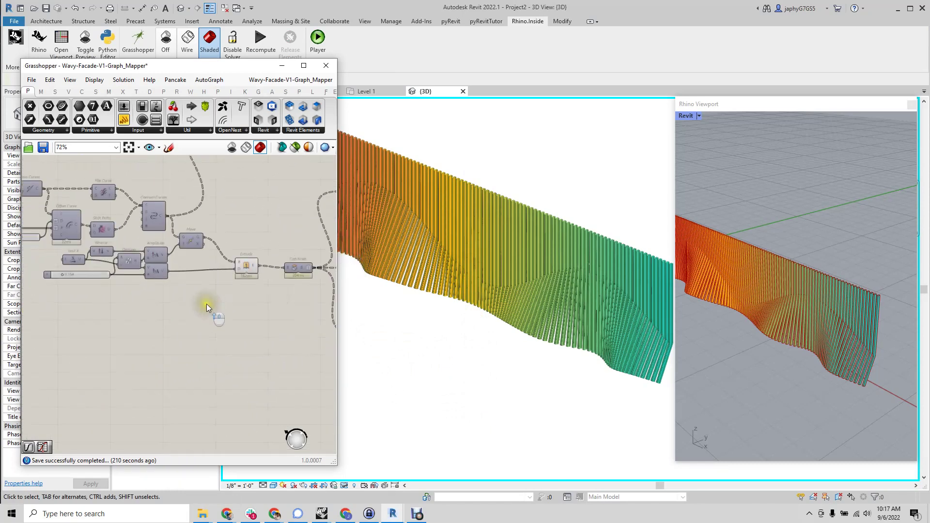
pyautogui.moveTo(138, 318); pyautogui.dragTo(256, 320, button='right')
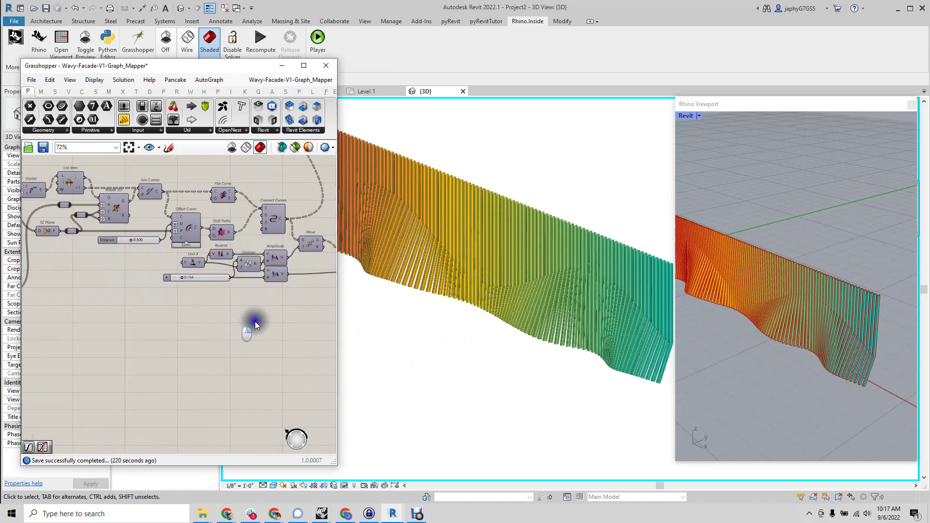
pyautogui.scroll(-2, 244, 318)
pyautogui.moveTo(96, 302); pyautogui.dragTo(209, 315, button='right')
pyautogui.scroll(-2, 189, 310)
pyautogui.scroll(3, 164, 307)
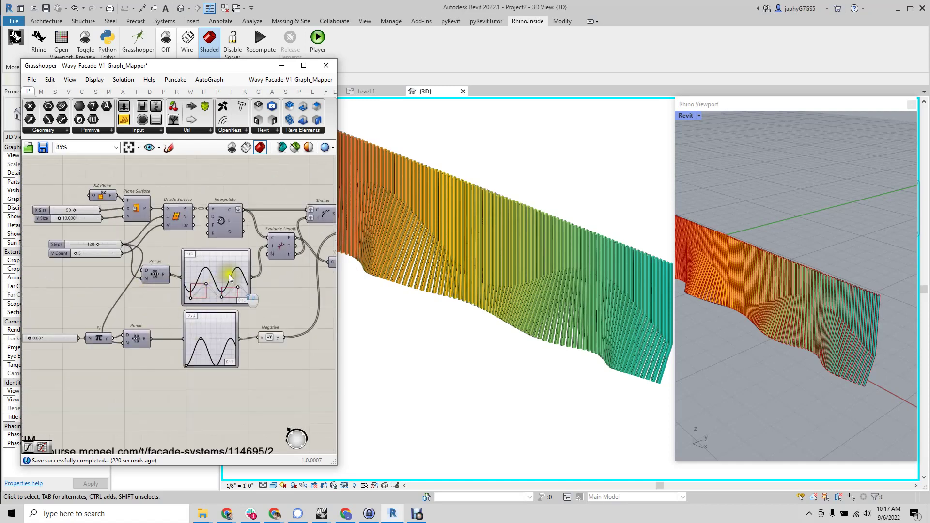
pyautogui.scroll(1, 182, 293)
pyautogui.scroll(1, 183, 290)
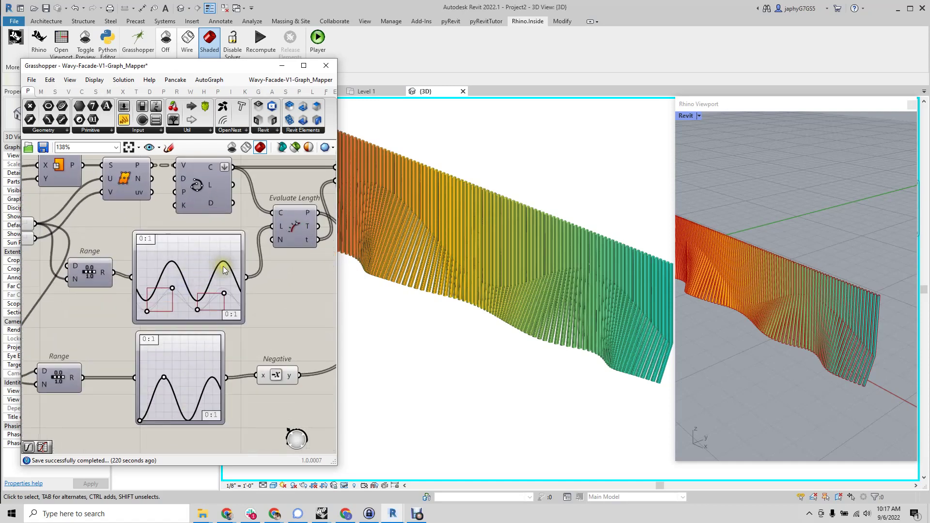
pyautogui.scroll(-1, 220, 351)
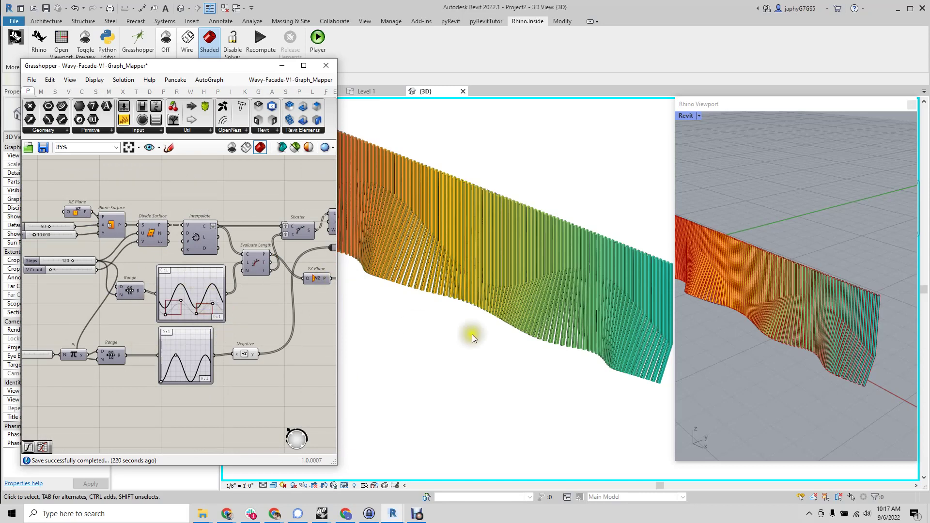
# Step: Examine the fins closely in the Revit 3D view and the forum source link noted below the graph mappers
pyautogui.click(510, 238)
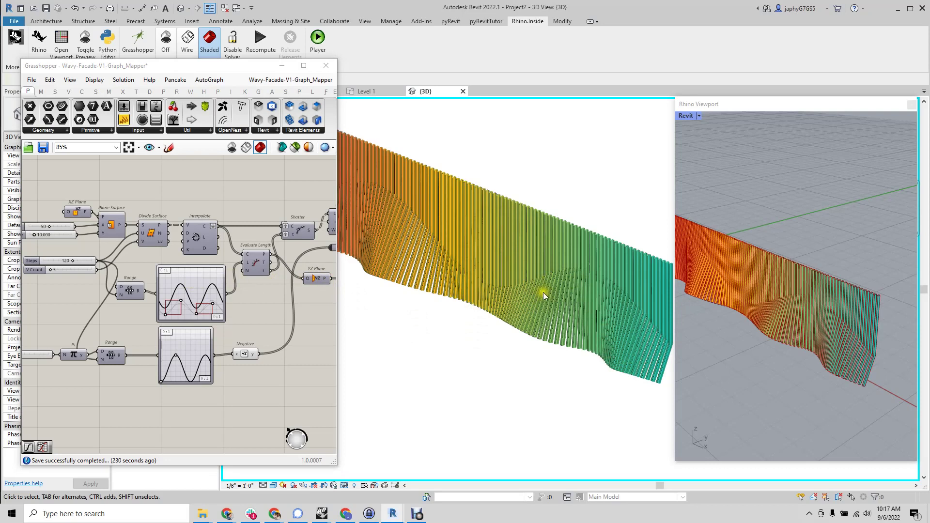
pyautogui.scroll(3, 543, 292)
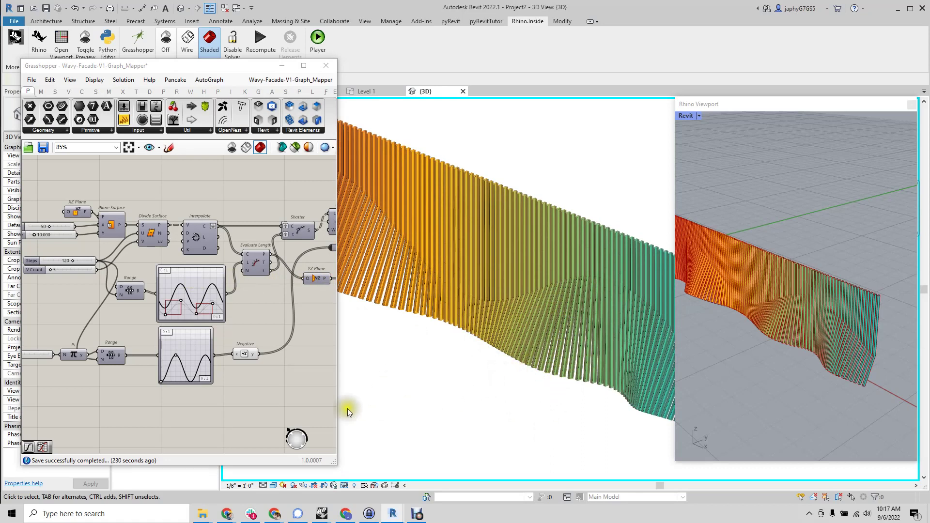
pyautogui.click(296, 403)
pyautogui.scroll(-2, 304, 373)
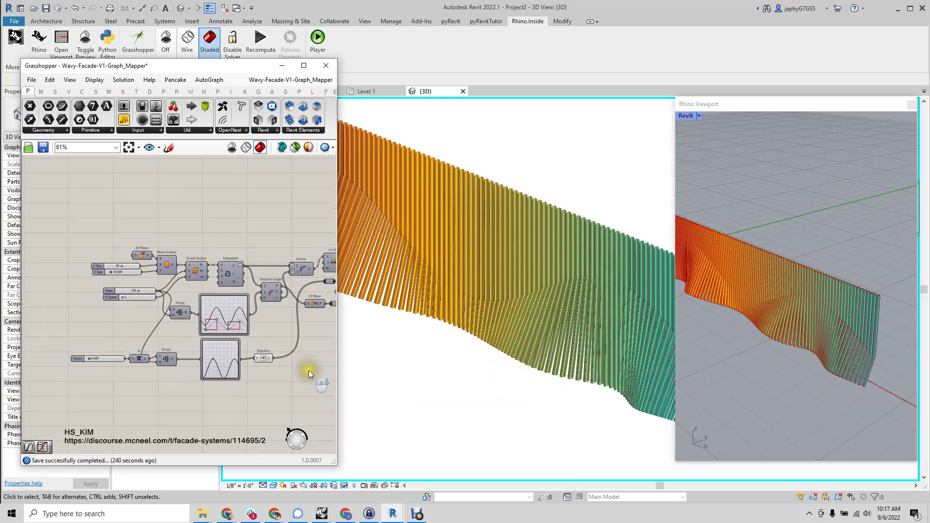
pyautogui.moveTo(123, 396); pyautogui.dragTo(146, 350, button='right')
pyautogui.scroll(1, 98, 342)
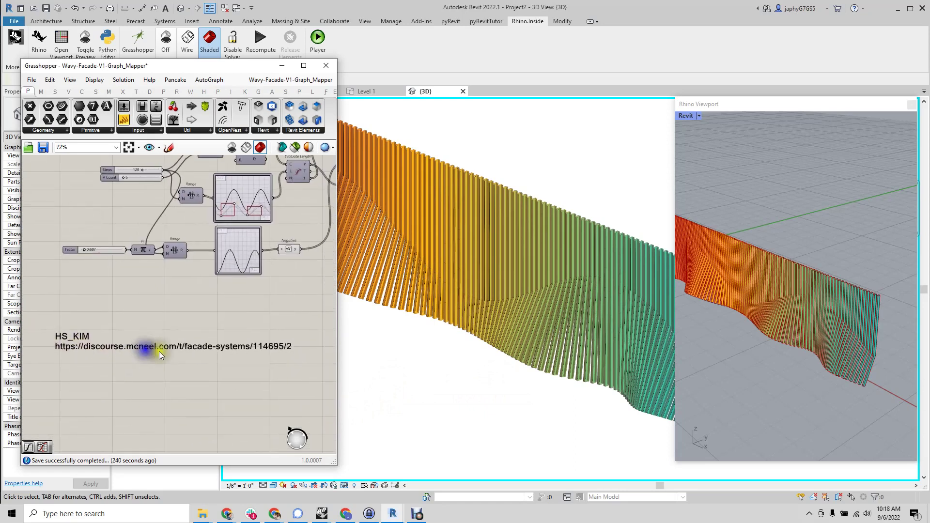
pyautogui.moveTo(222, 371); pyautogui.dragTo(235, 409, button='right')
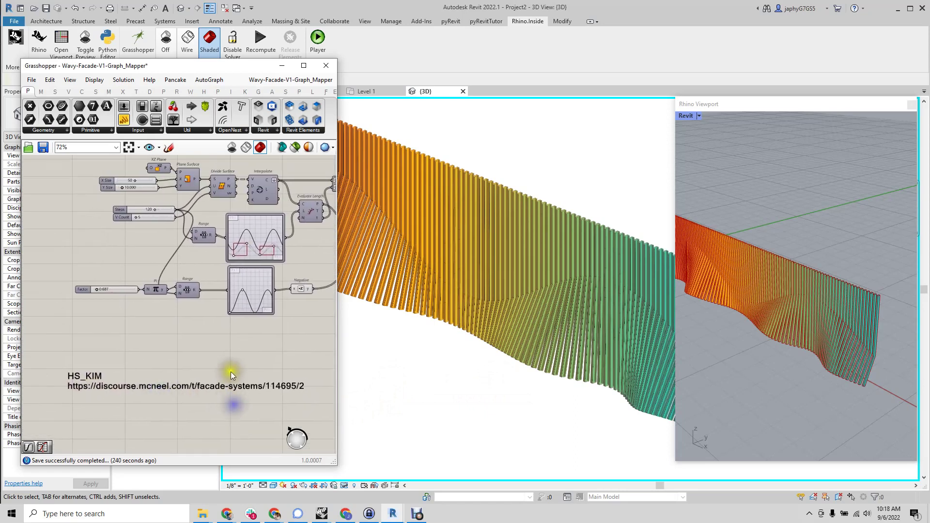
pyautogui.moveTo(231, 367); pyautogui.dragTo(229, 349, button='right')
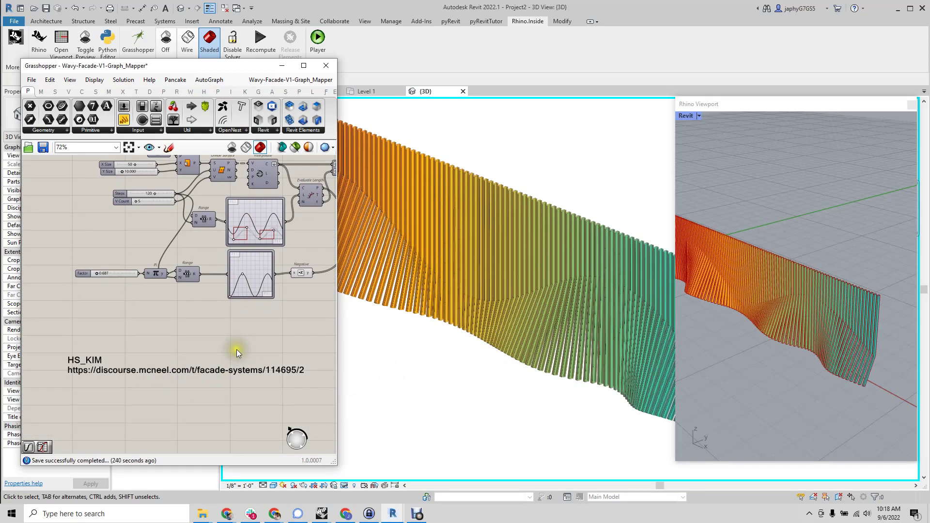